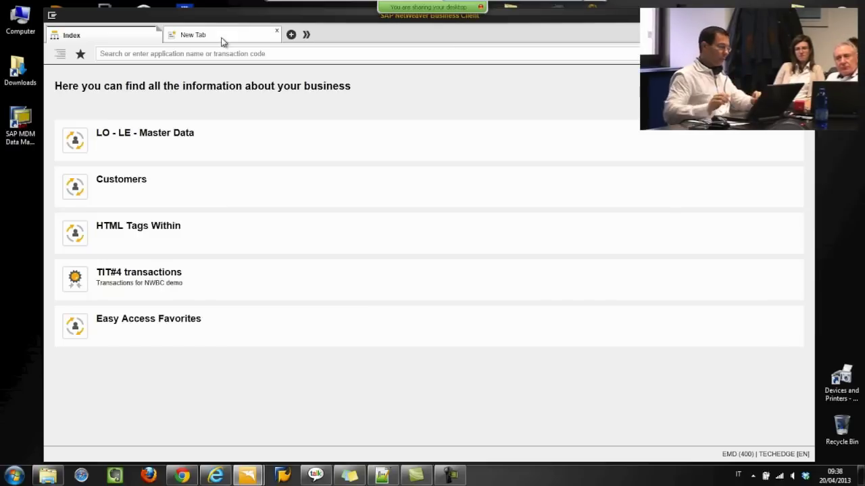
# Start transaction VA02 from the index page to view its initial screen, and close it again
pyautogui.click(229, 53)
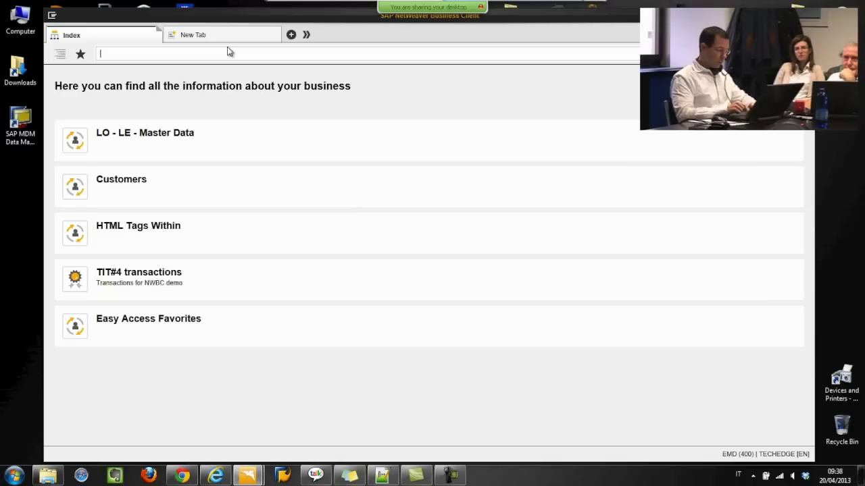
pyautogui.write('va')
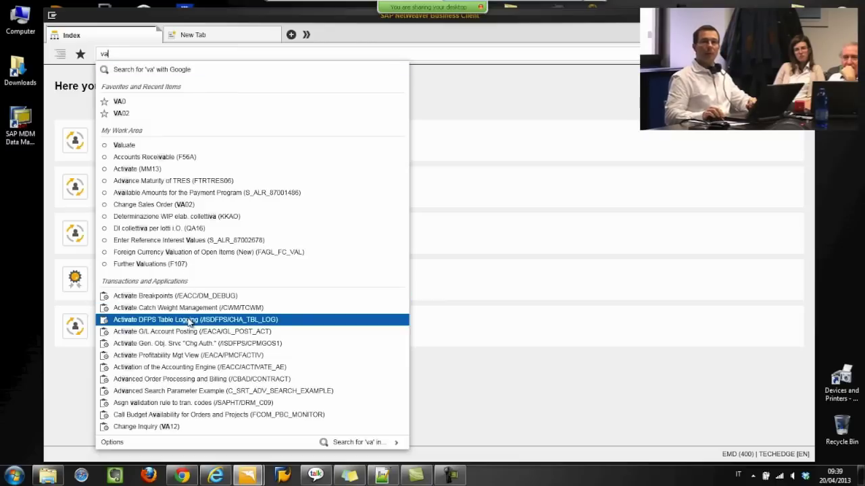
pyautogui.write('02')
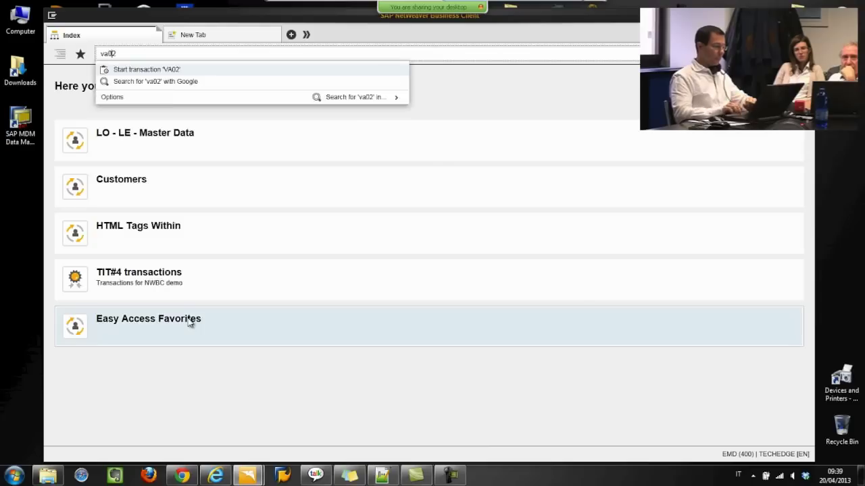
pyautogui.press('Return')
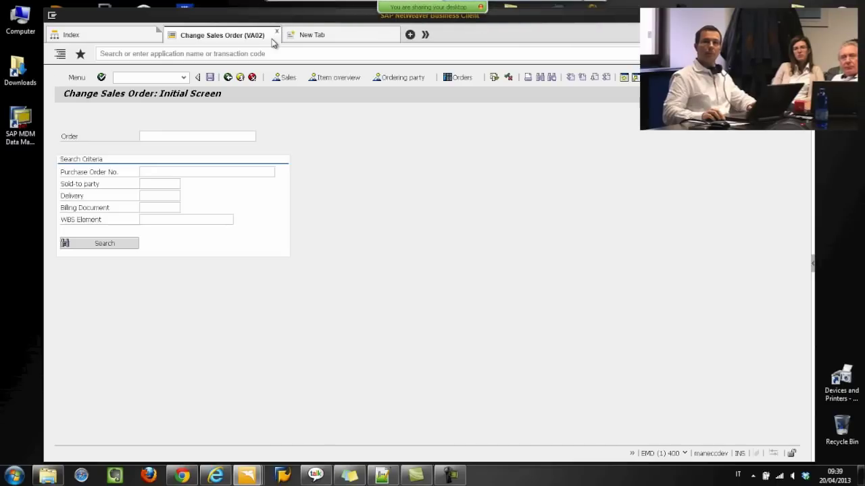
pyautogui.click(277, 32)
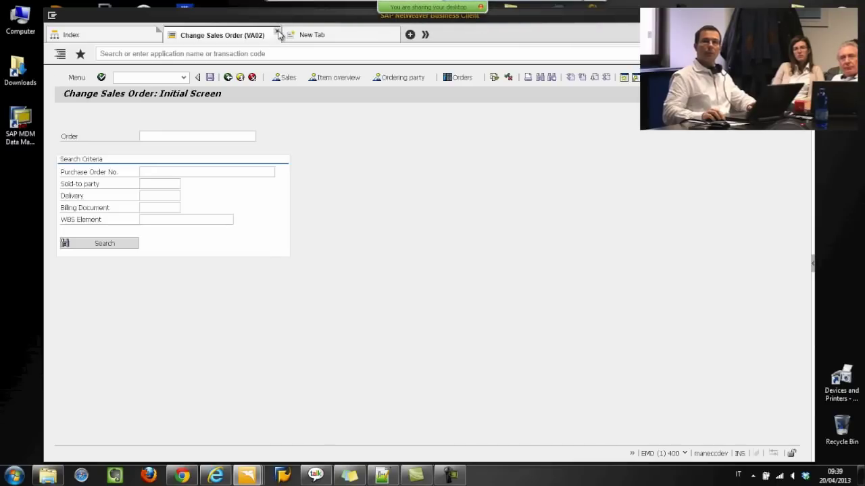
# Search the work area, transactions and applications for "sale", and clear the search text
pyautogui.click(138, 56)
pyautogui.write('sale')
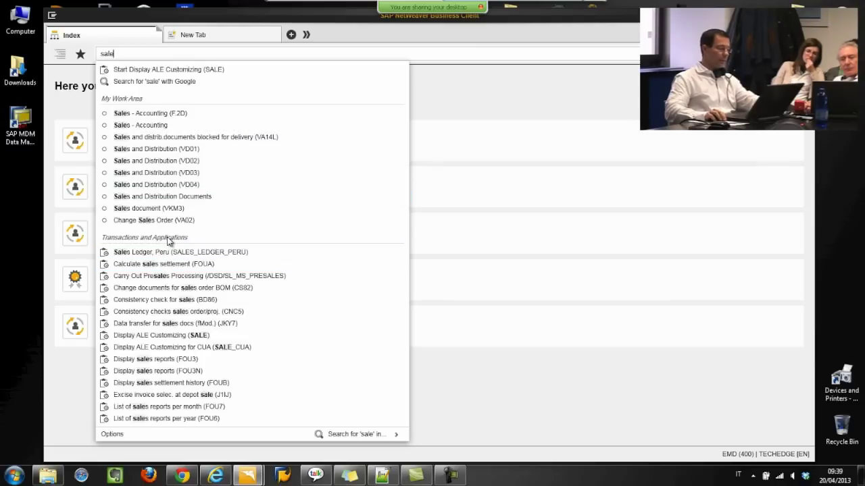
pyautogui.click(159, 56)
pyautogui.press('BackSpace')
pyautogui.press('BackSpace')
pyautogui.press('BackSpace')
pyautogui.press('BackSpace')
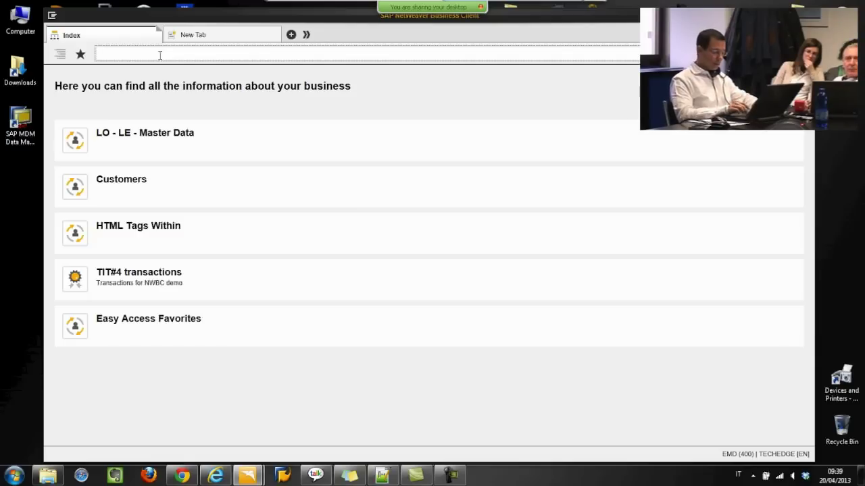
# Search for "zos" and open the Manuli Online Service Store (ZOSS_MOCKUP) application
pyautogui.write('zos')
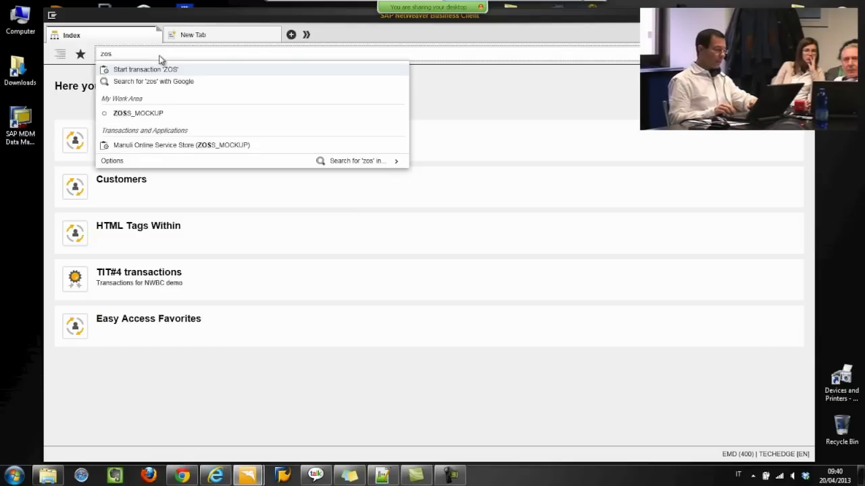
pyautogui.click(192, 146)
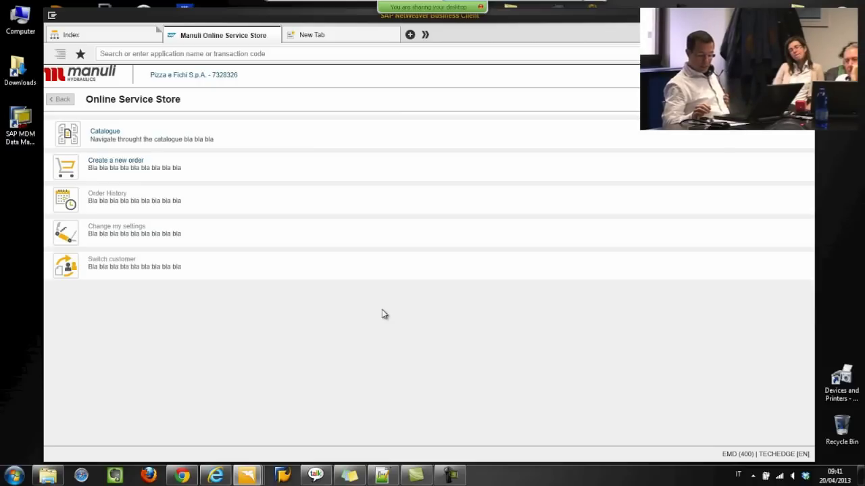
pyautogui.click(295, 57)
pyautogui.write('ww')
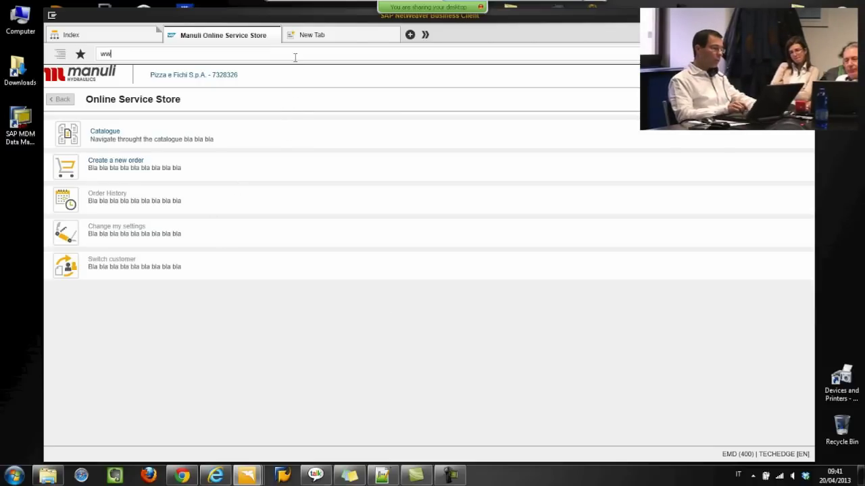
pyautogui.write('w.apple.com')
pyautogui.press('Return')
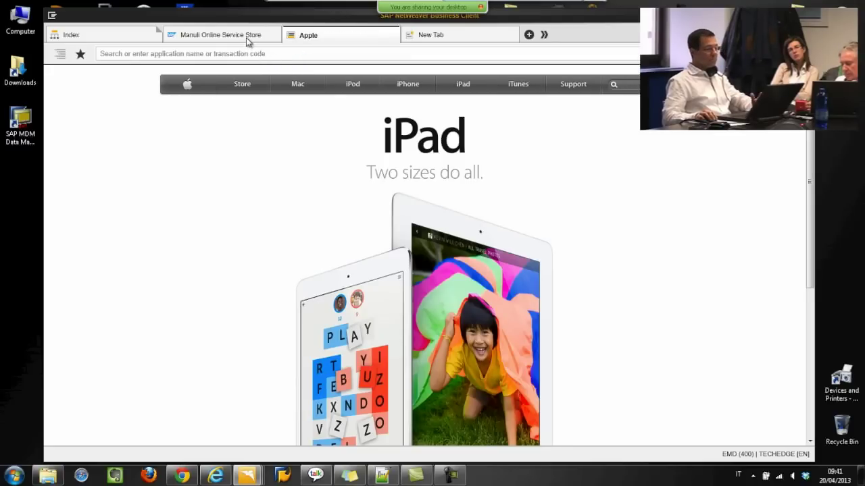
# Search Google for "techedge" from the application search field, and close the results and the Apple page
pyautogui.click(201, 53)
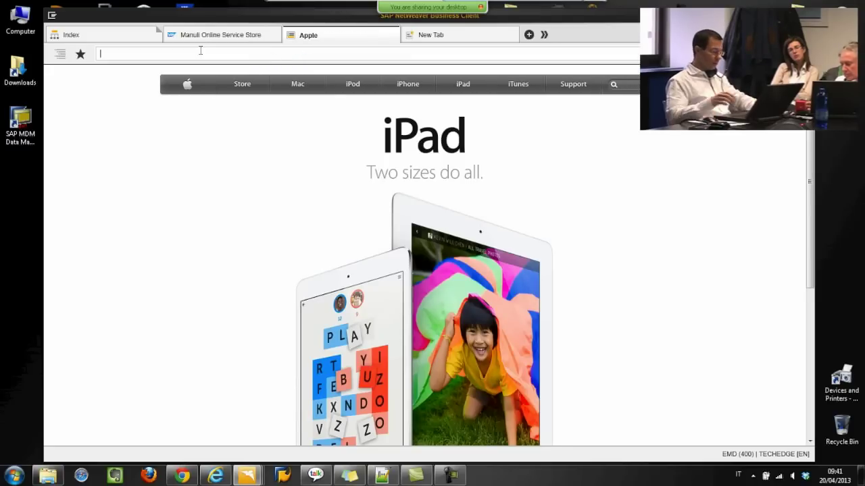
pyautogui.write('techedge')
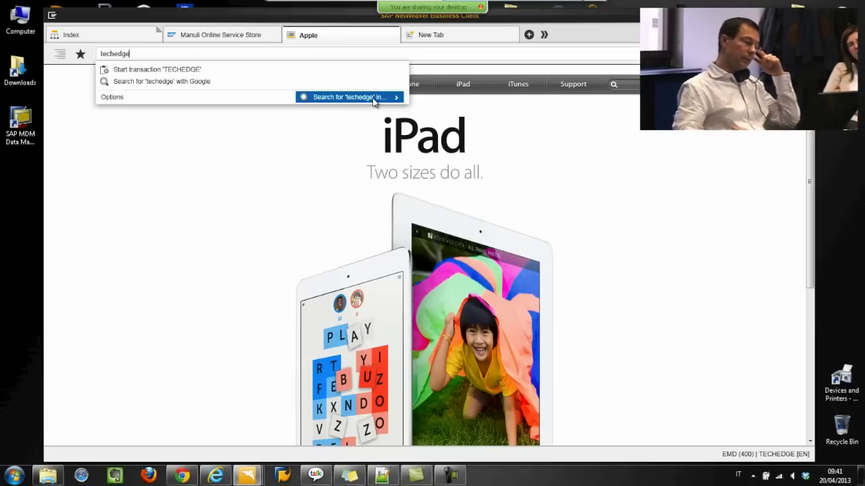
pyautogui.moveTo(374, 100)
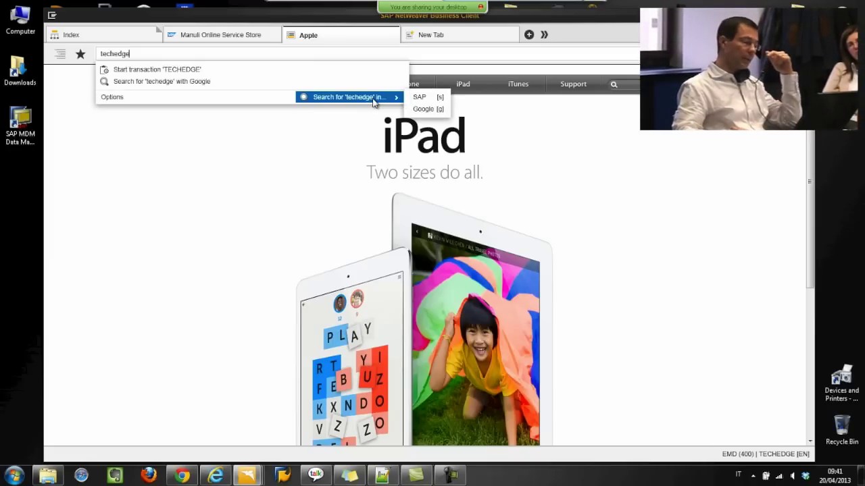
pyautogui.click(424, 109)
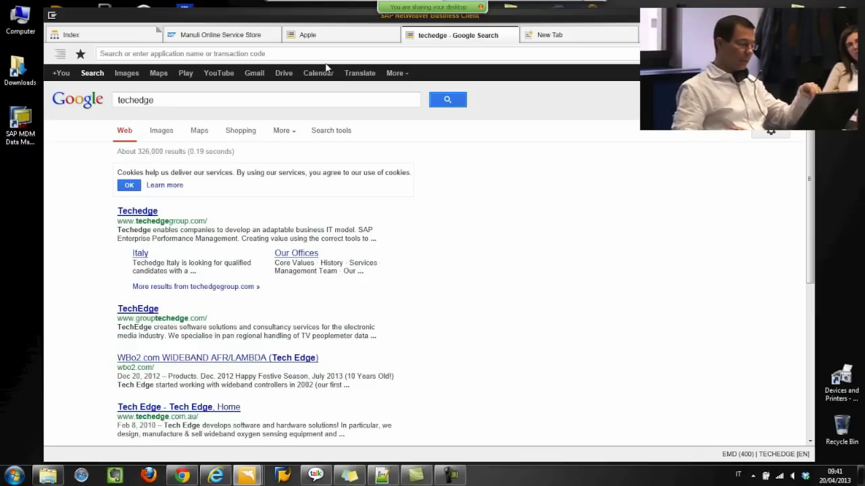
pyautogui.click(514, 32)
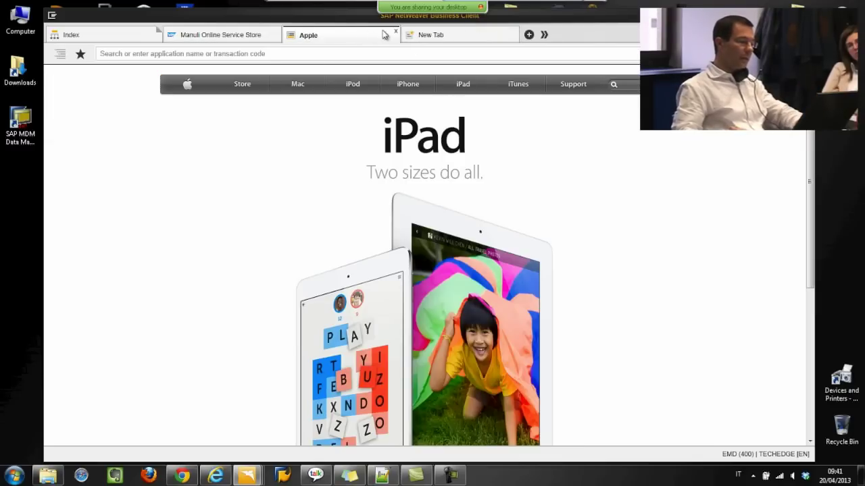
pyautogui.click(395, 32)
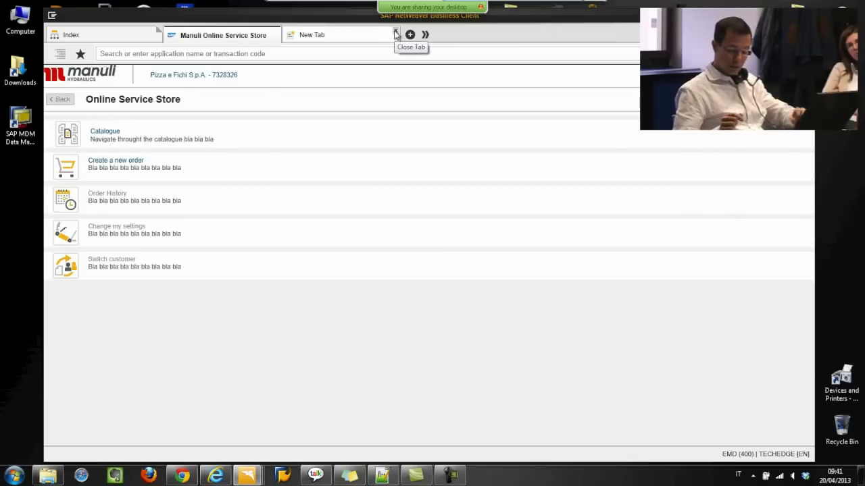
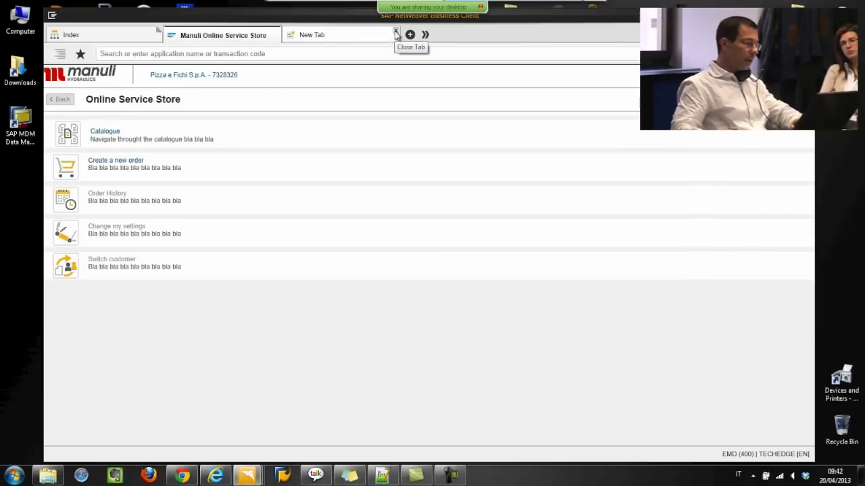
# Examine the Master Data functions under Customers and the TIT#4 transactions entries on the index page
pyautogui.click(139, 34)
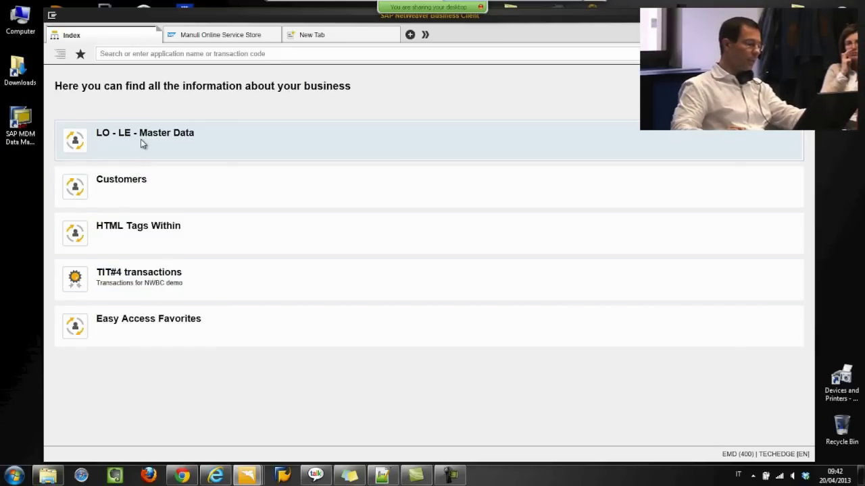
pyautogui.click(138, 181)
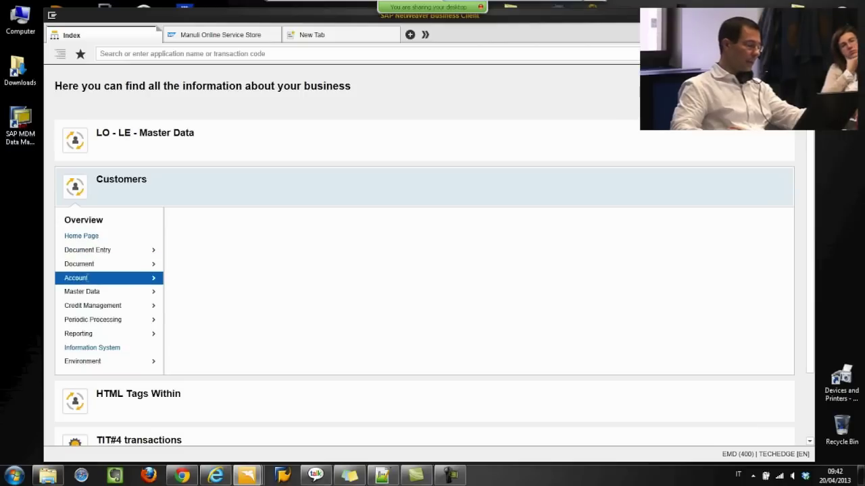
pyautogui.click(94, 291)
pyautogui.click(211, 258)
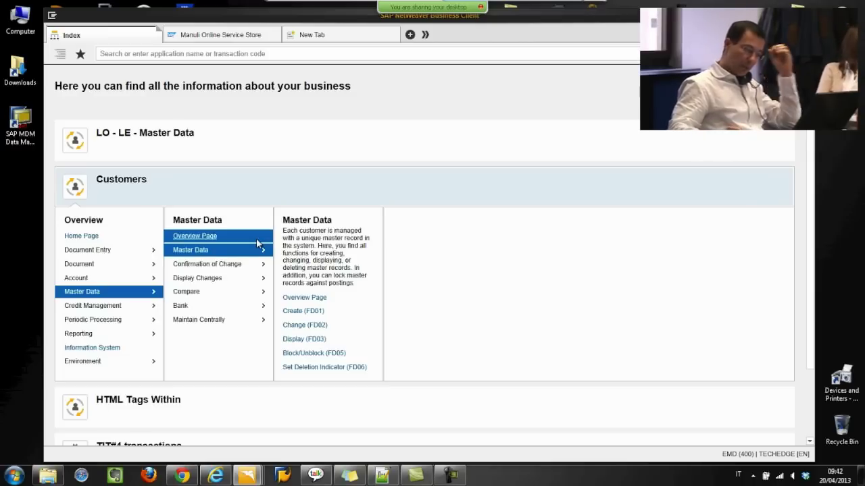
pyautogui.click(158, 187)
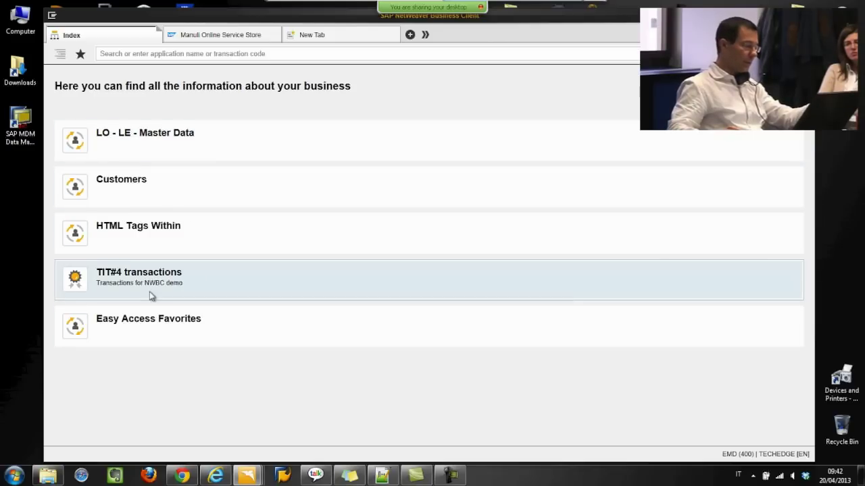
pyautogui.click(192, 294)
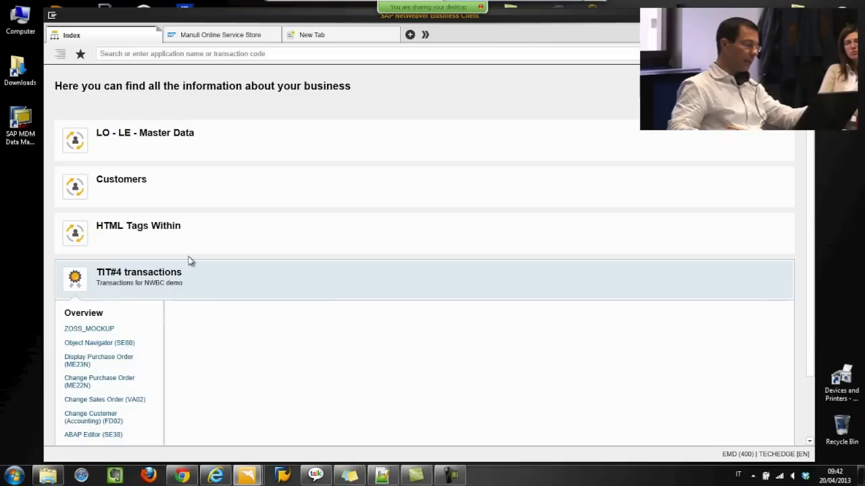
pyautogui.scroll(-1, 190, 259)
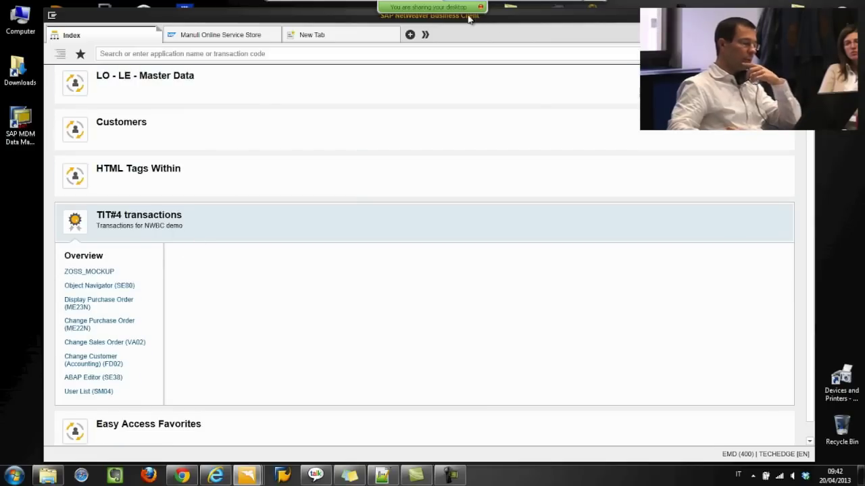
# Start the role maintenance transaction PFCG in the empty new tab
pyautogui.click(338, 42)
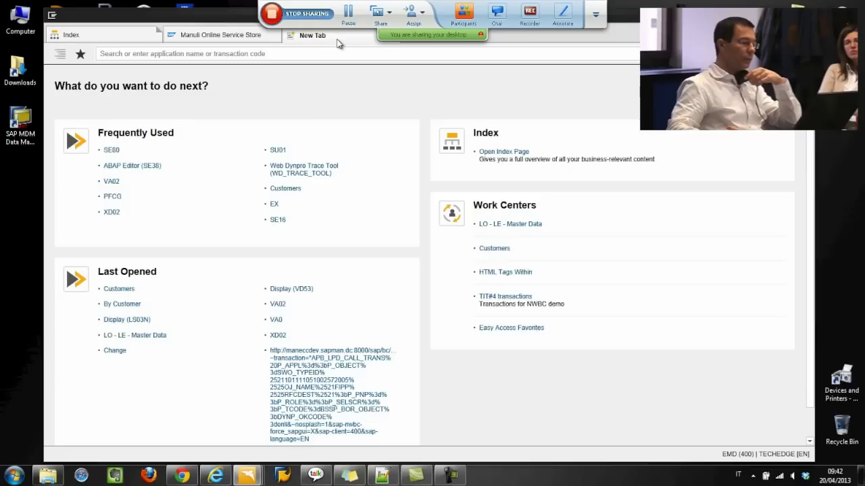
pyautogui.click(333, 52)
pyautogui.write('pfcg')
pyautogui.press('Return')
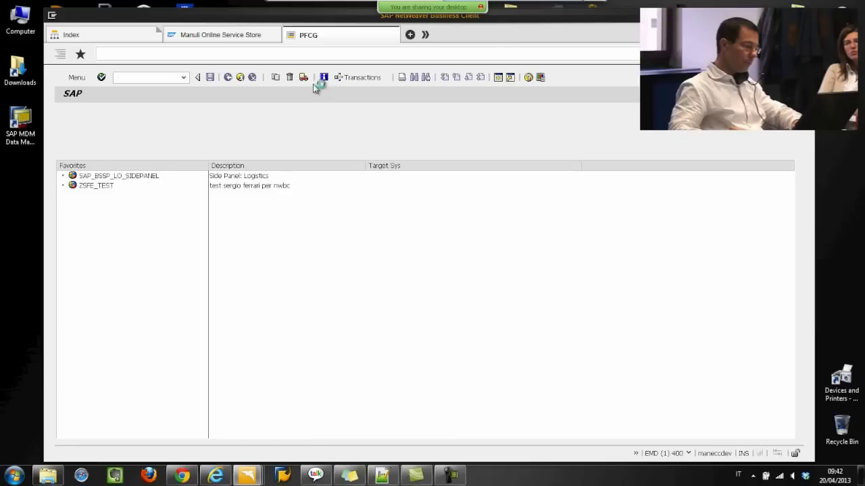
# Display the role ZSFE_TEST and select the TIT#4 transactions folder in its role menu
pyautogui.doubleClick(96, 186)
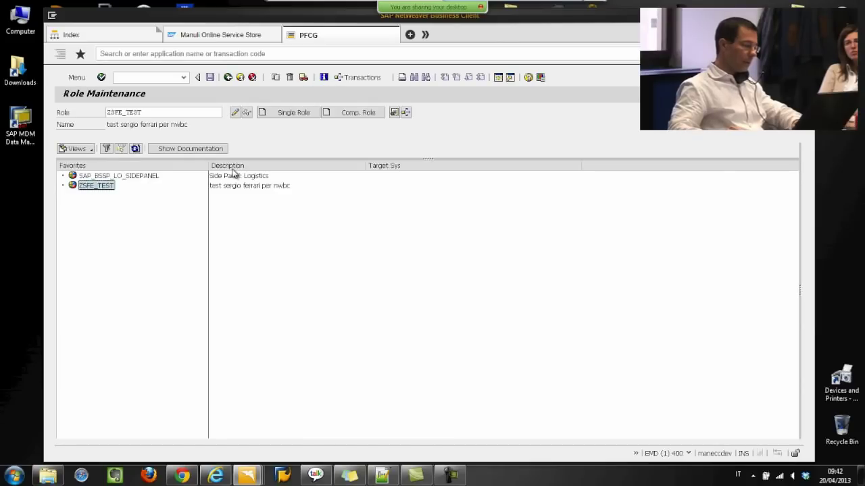
pyautogui.click(247, 113)
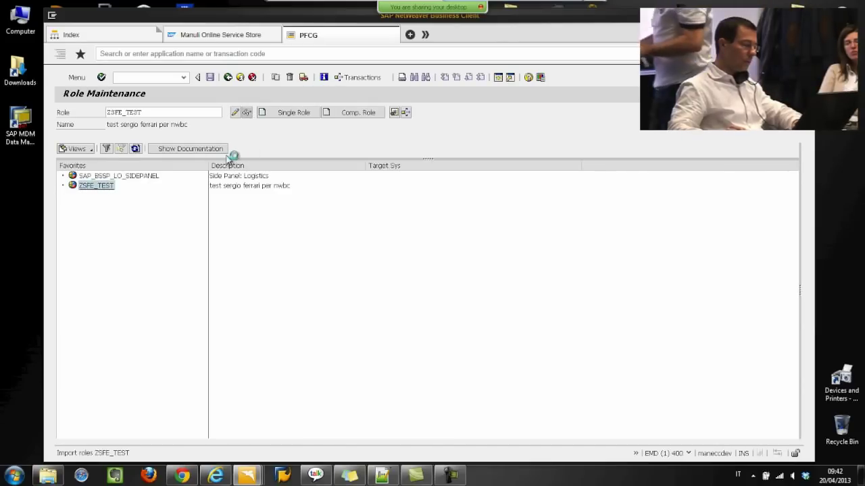
pyautogui.click(207, 172)
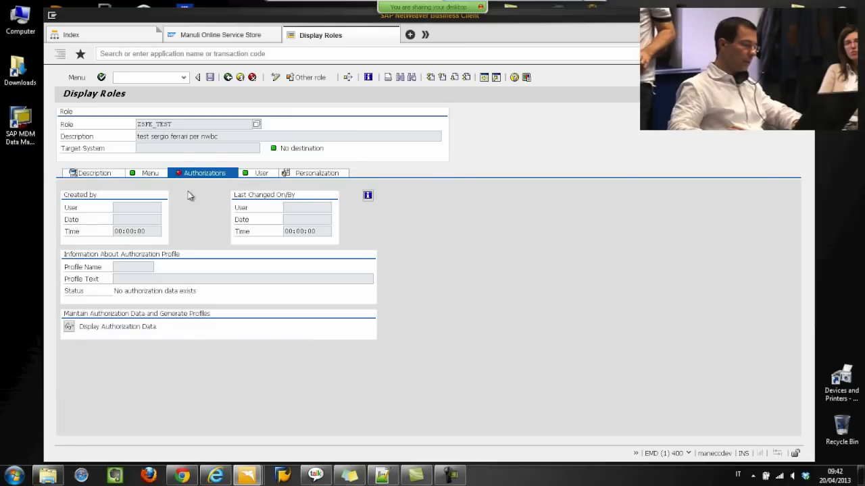
pyautogui.click(151, 175)
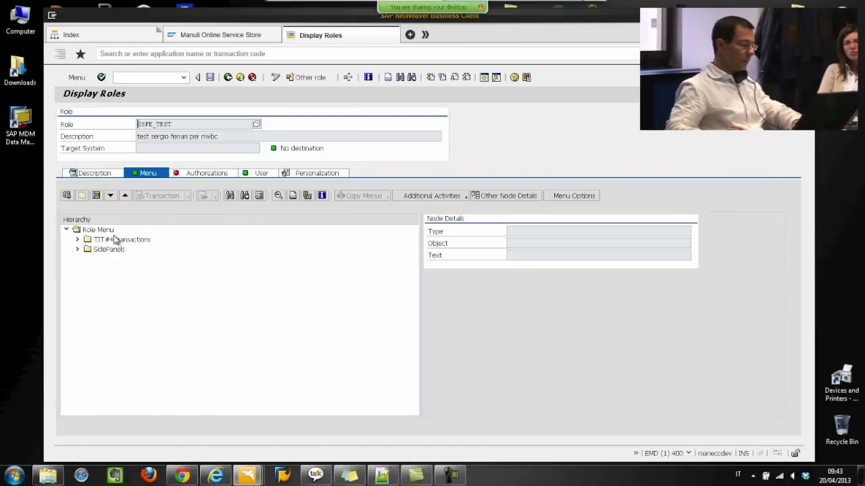
pyautogui.click(116, 240)
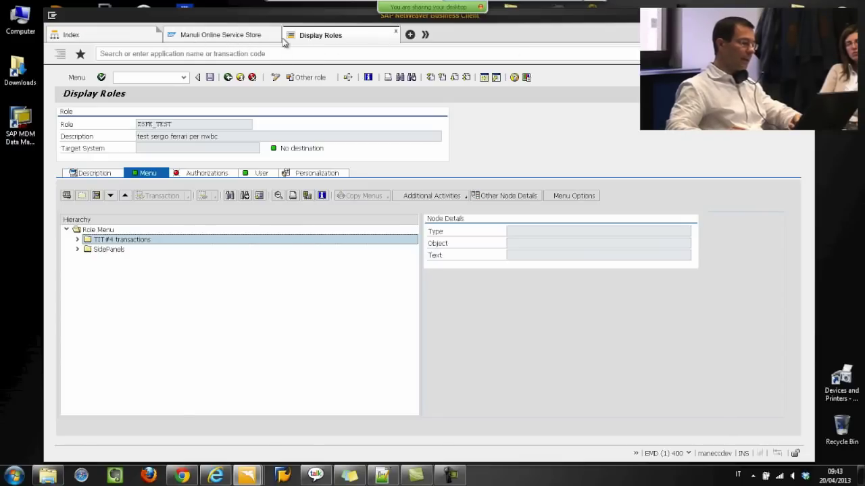
# Add the current PFCG screen to the favorites under the name Display Roles
pyautogui.moveTo(308, 34)
pyautogui.mouseDown()
pyautogui.moveTo(309, 103)
pyautogui.moveTo(321, 130)
pyautogui.moveTo(308, 38)
pyautogui.mouseUp()
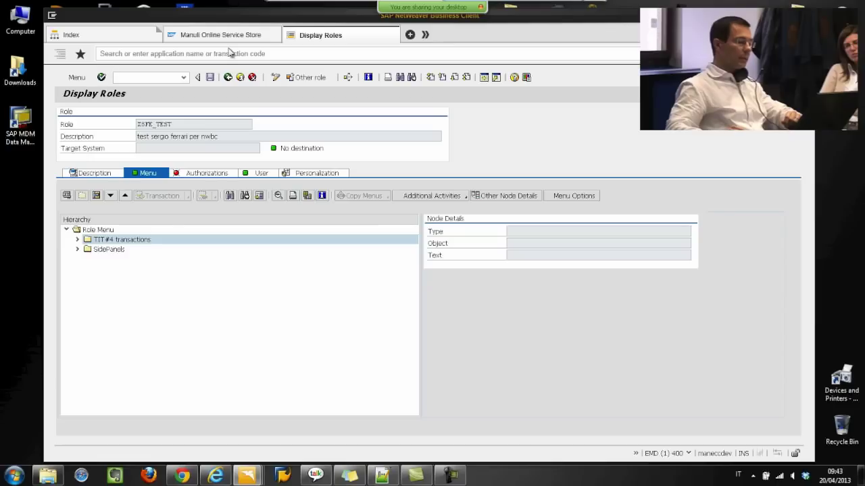
pyautogui.click(80, 53)
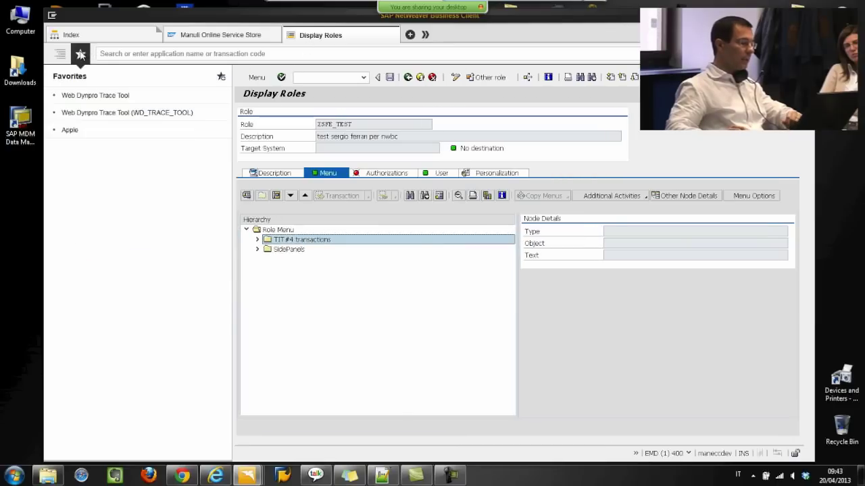
pyautogui.click(213, 76)
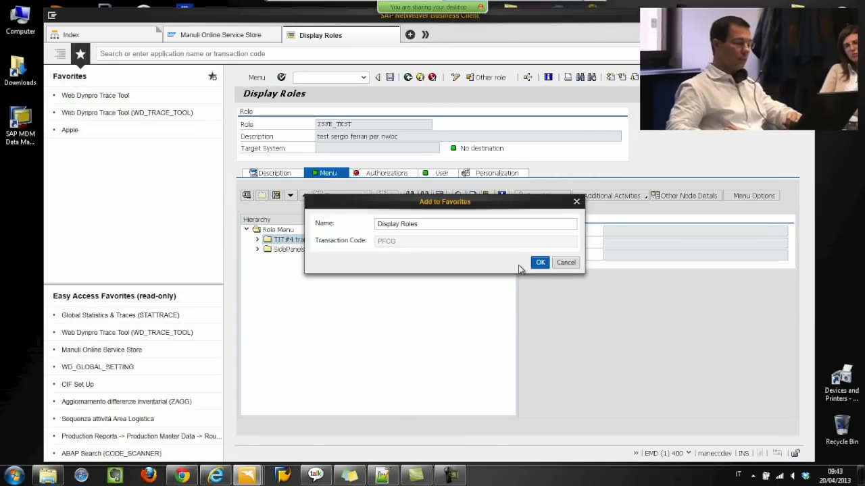
pyautogui.click(539, 264)
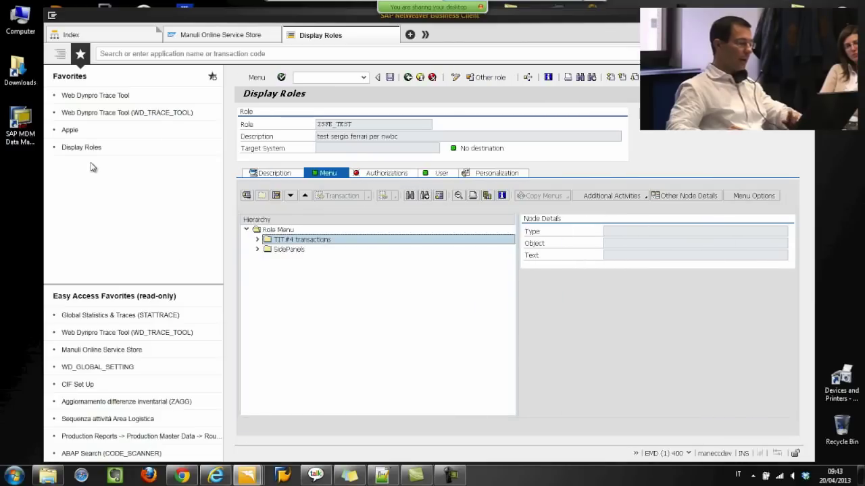
# Change the icon of the Display Roles tab to the one showing a group of three people
pyautogui.rightClick(345, 37)
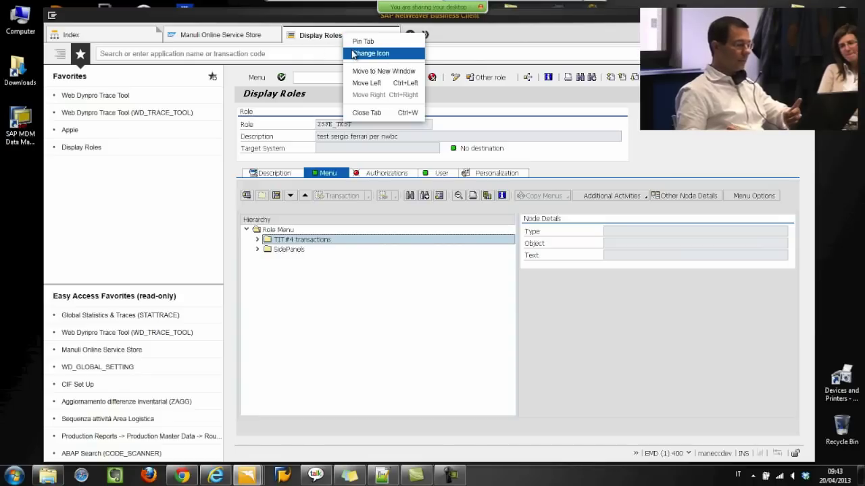
pyautogui.click(370, 53)
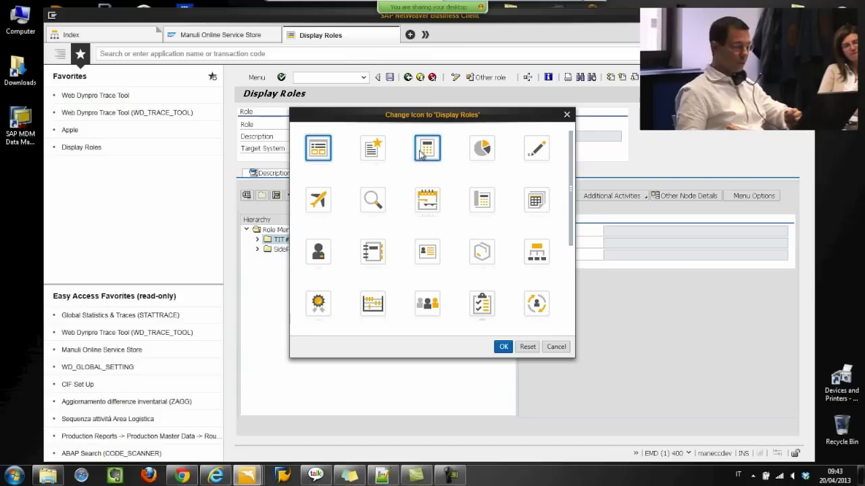
pyautogui.scroll(-2, 432, 168)
pyautogui.click(428, 229)
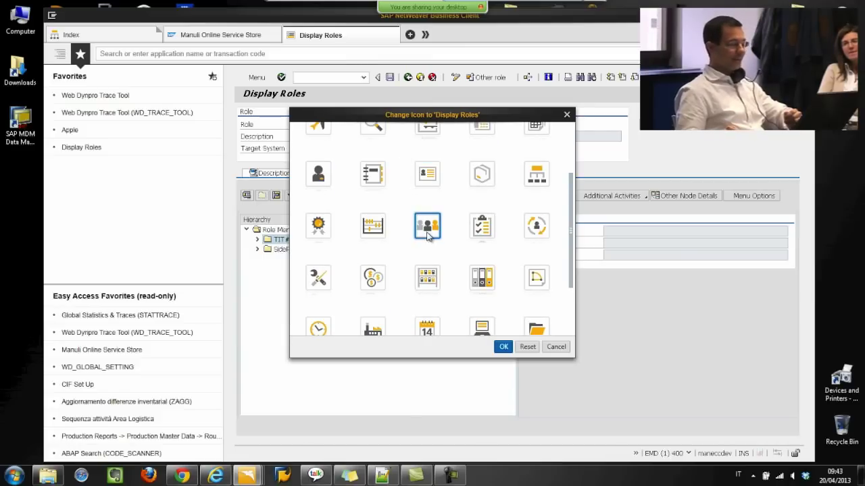
pyautogui.click(503, 347)
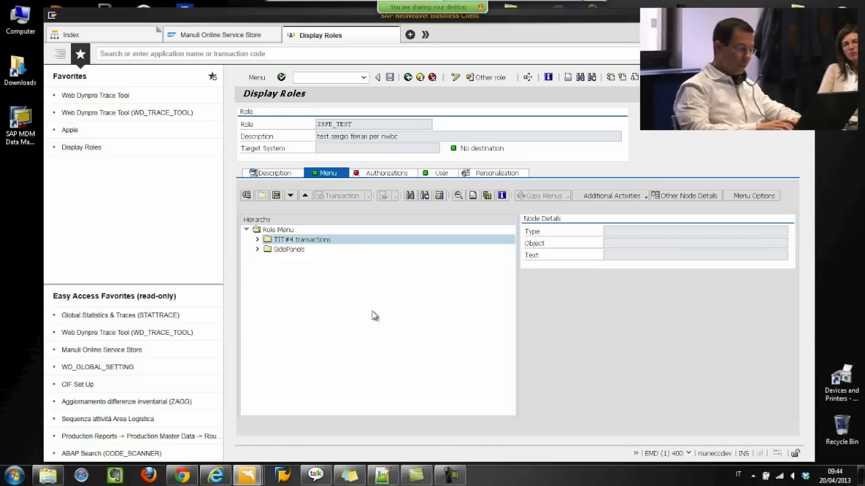
# Switch full-screen mode on and off again, and hide the favorites list
pyautogui.press('F11')
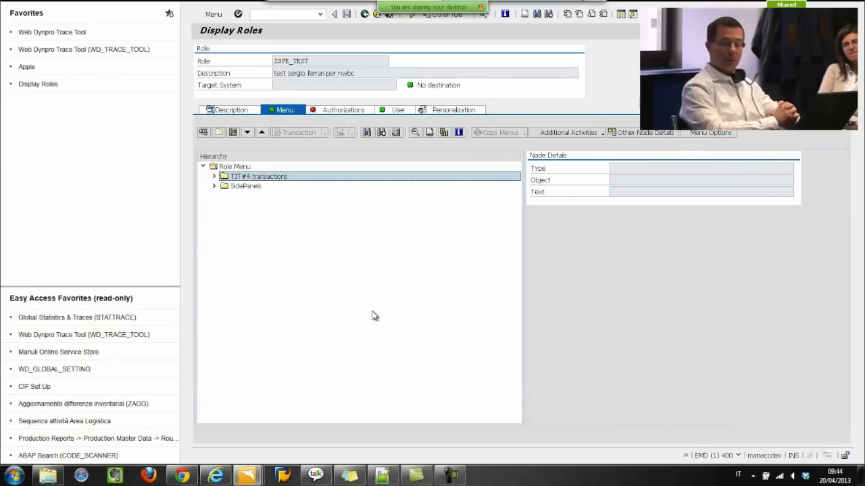
pyautogui.press('F11')
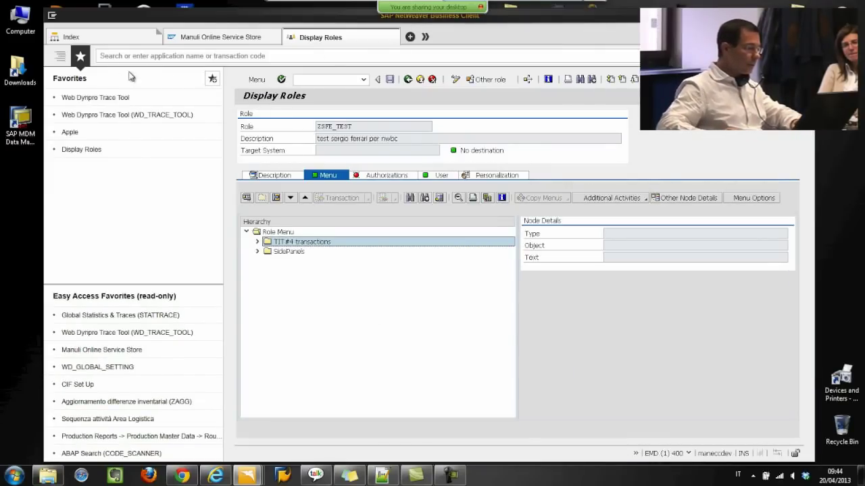
pyautogui.click(80, 56)
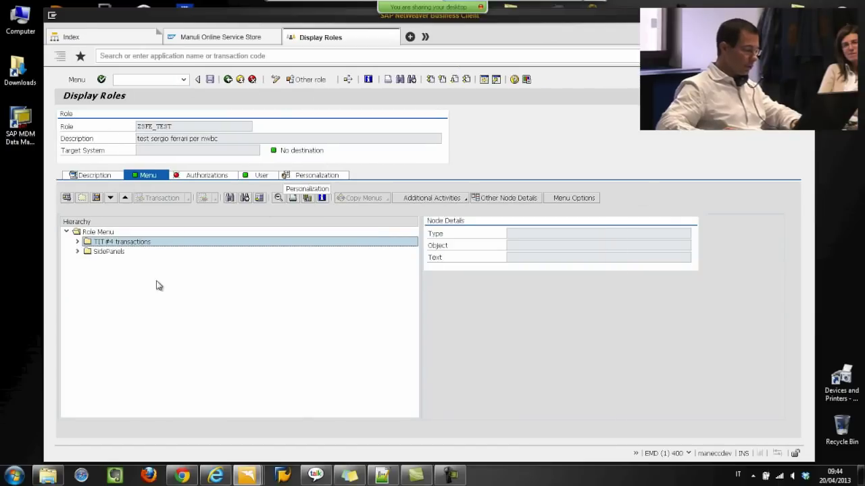
# Compare the TIT#4 transactions entries on the index page with the expanded TIT#4 transactions folder in the displayed role's menu
pyautogui.click(101, 40)
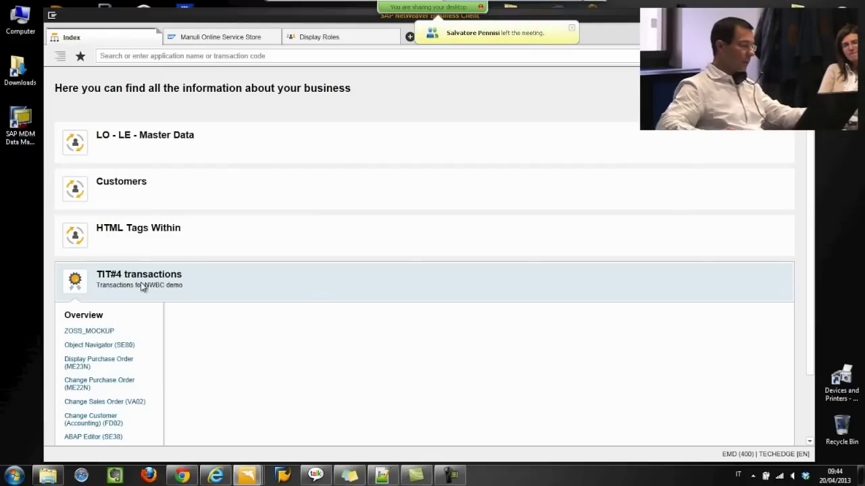
pyautogui.scroll(-1, 141, 287)
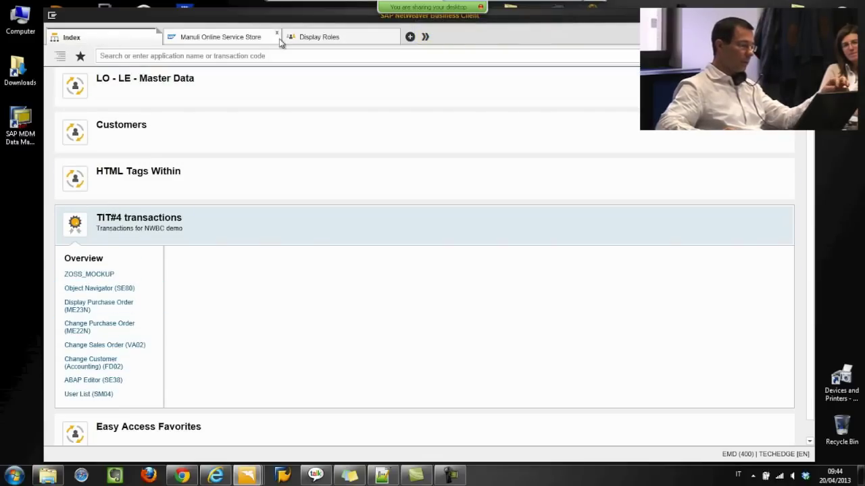
pyautogui.click(312, 38)
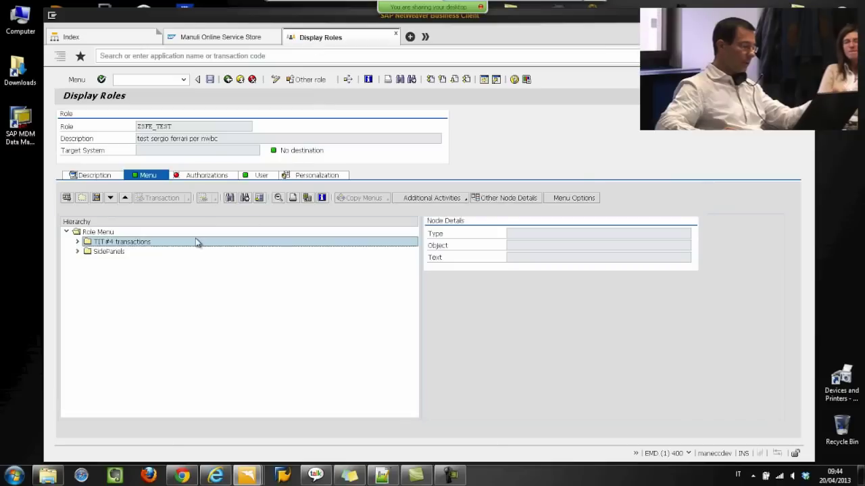
pyautogui.click(77, 242)
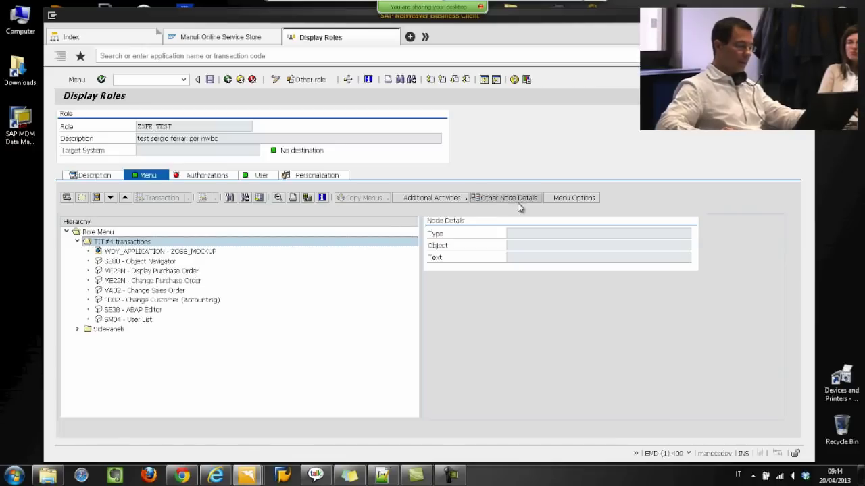
# Expand the SidePanels folder and its se38 subfolder in the role menu to compare them with the SE38 - ABAP Editor entry
pyautogui.click(78, 329)
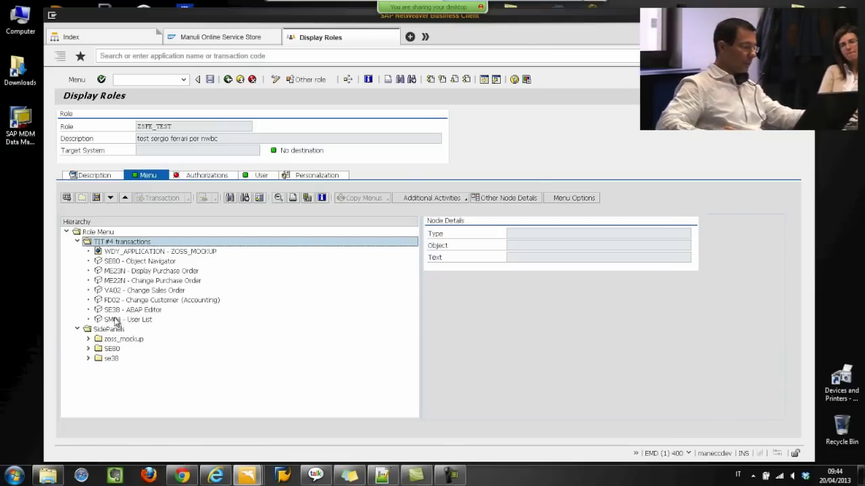
pyautogui.click(106, 360)
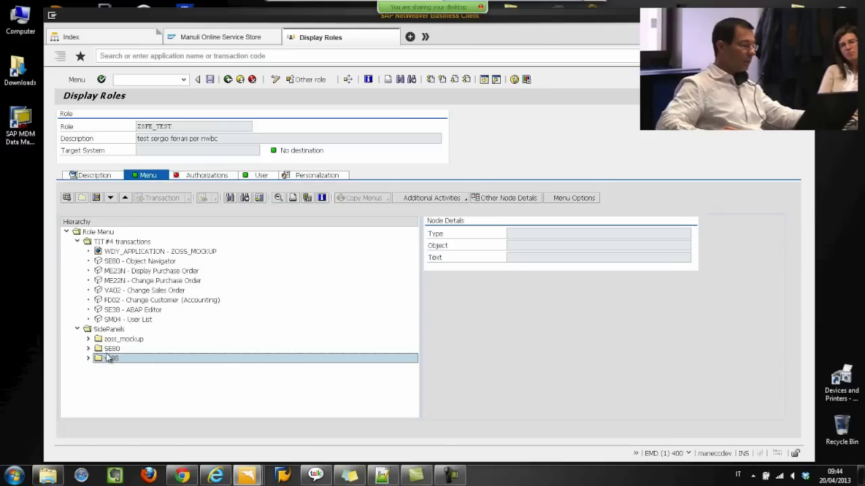
pyautogui.click(115, 311)
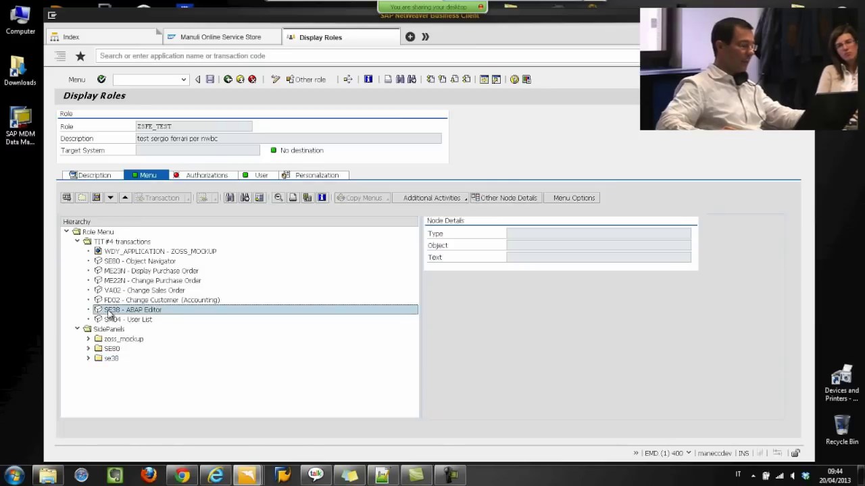
pyautogui.click(89, 358)
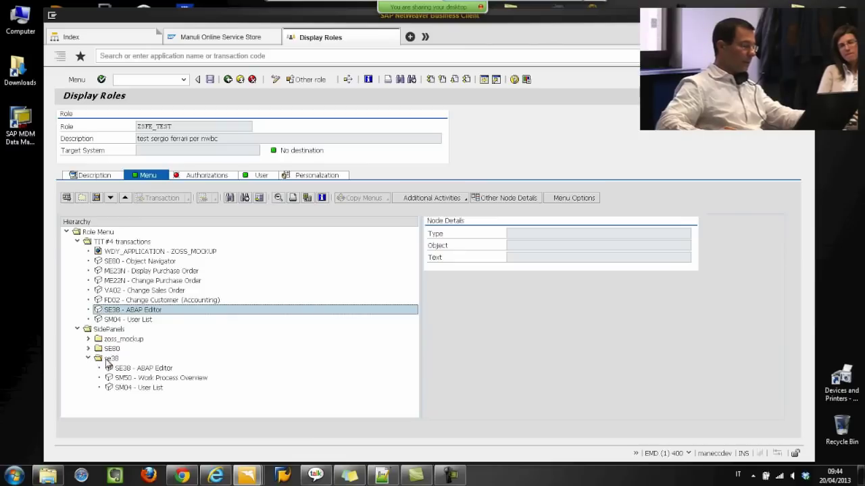
pyautogui.click(109, 360)
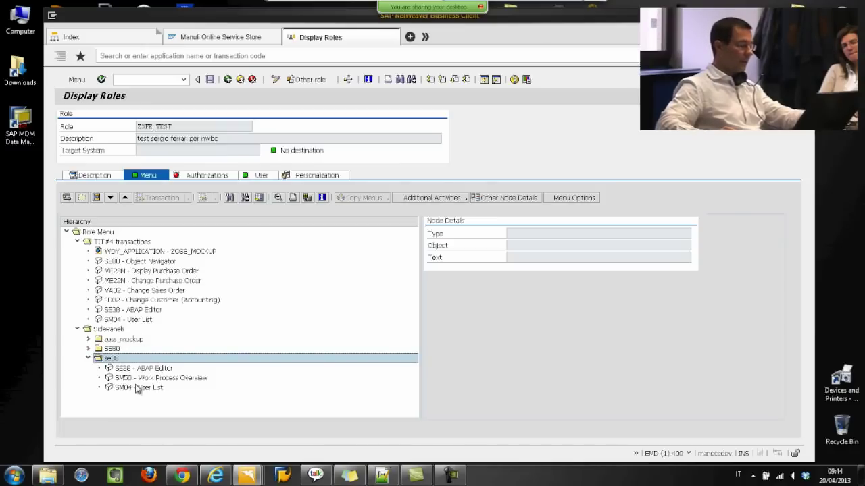
# Start the ABAP Editor transaction SE38 through the application search from the Manuli Online Service Store tab
pyautogui.click(195, 38)
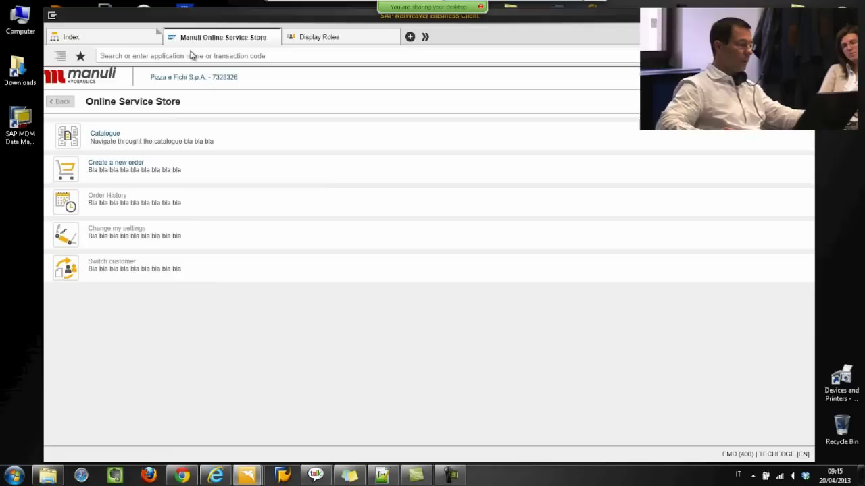
pyautogui.click(191, 54)
pyautogui.write('se3')
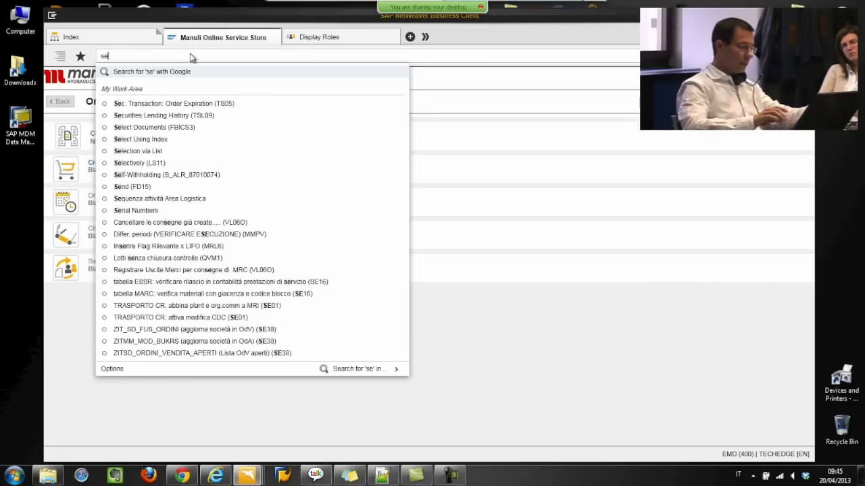
pyautogui.write('8')
pyautogui.press('Return')
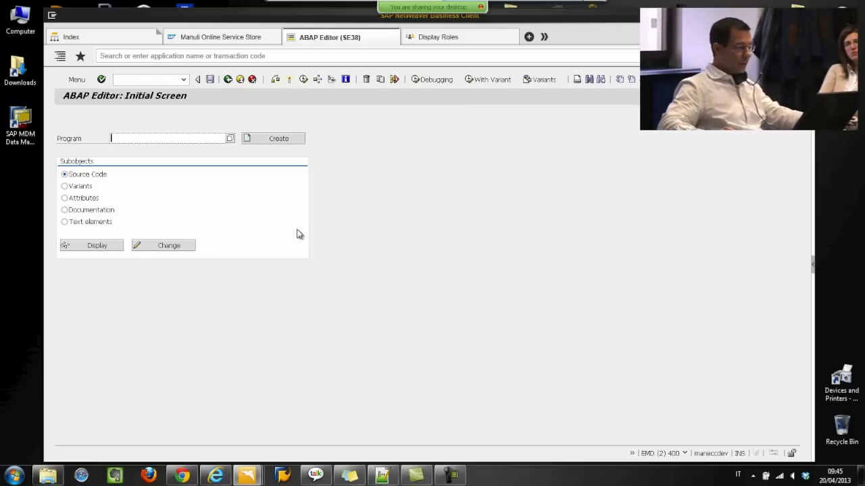
# Review the SidePanels folder of the displayed role and return to the ABAP Editor (SE38)
pyautogui.click(446, 37)
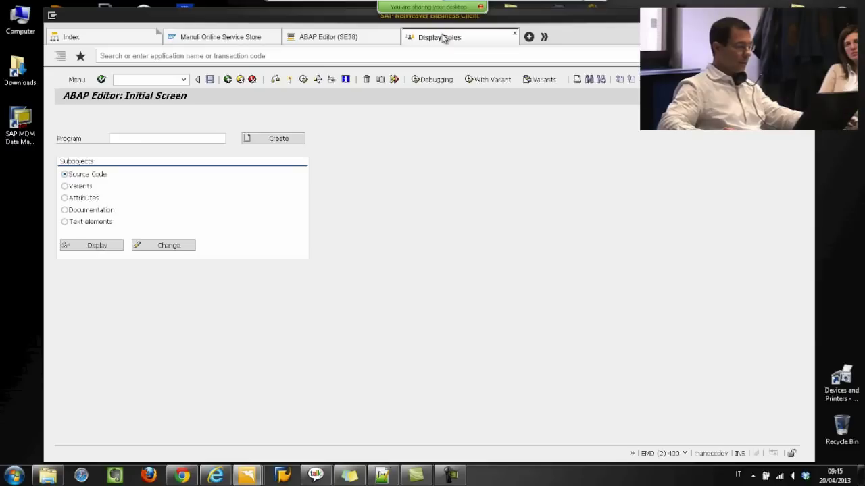
pyautogui.click(125, 329)
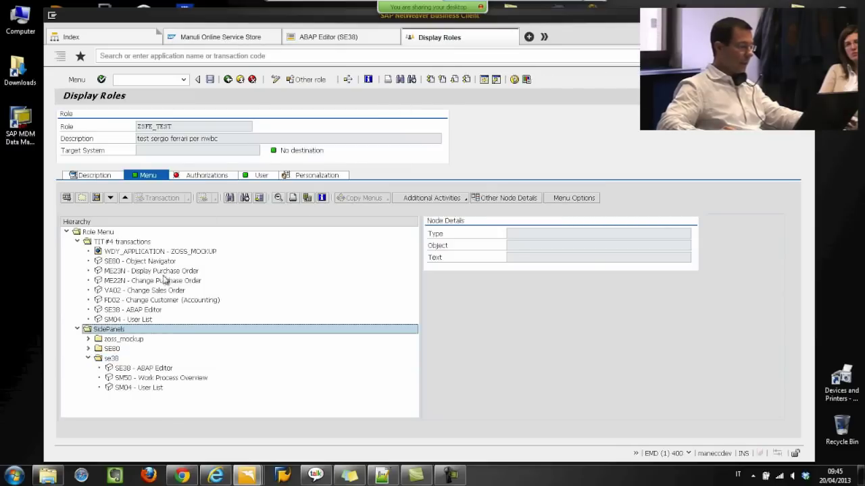
pyautogui.click(245, 37)
pyautogui.click(315, 37)
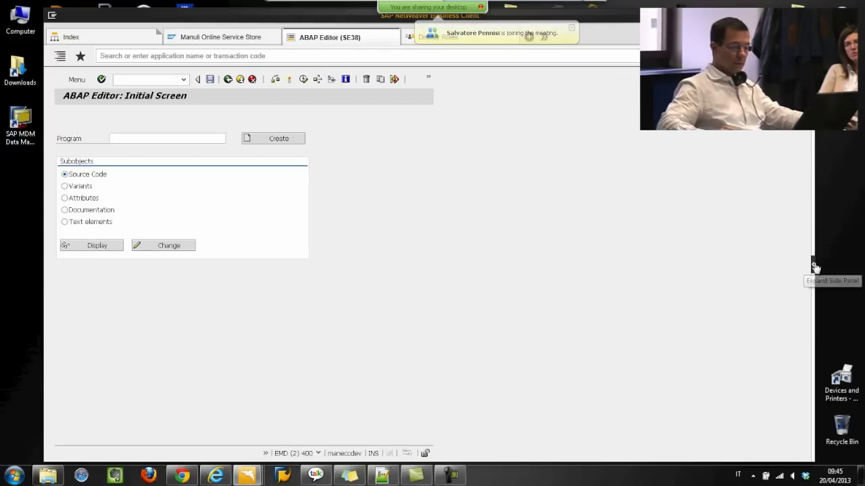
# Expand the ABAP Editor's side panel and show Work Process Overview (SM50) and User List (SM04) in it
pyautogui.click(813, 267)
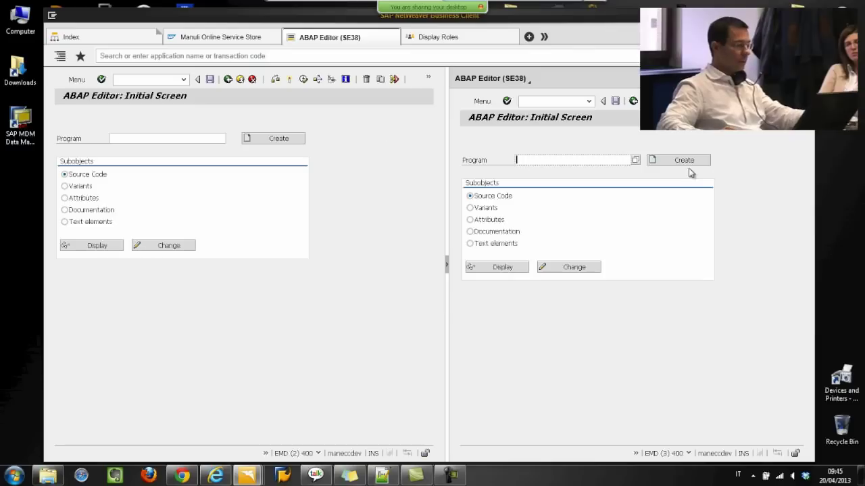
pyautogui.click(520, 80)
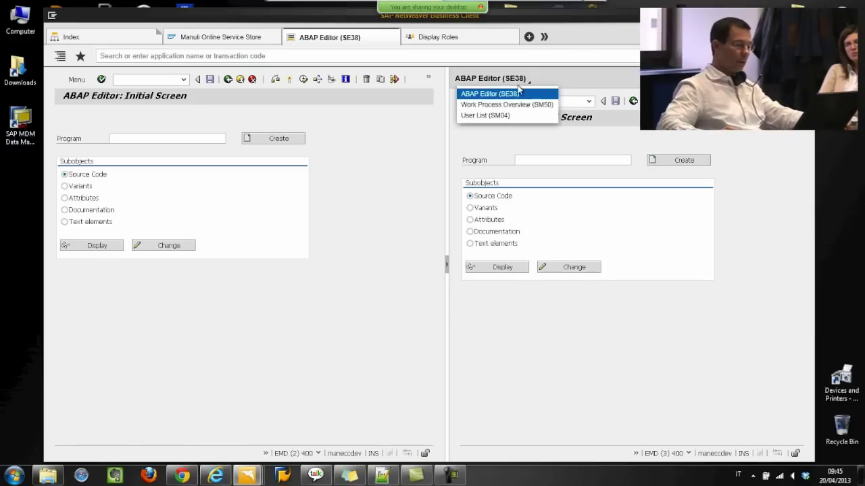
pyautogui.click(510, 105)
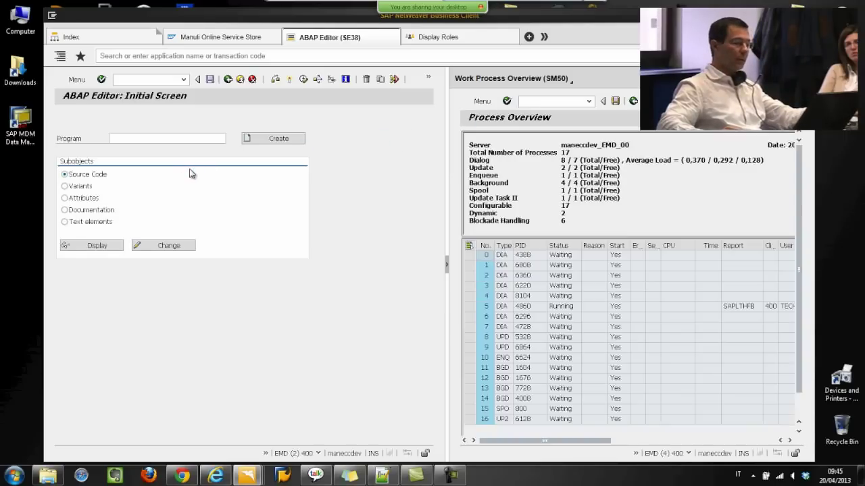
pyautogui.click(579, 79)
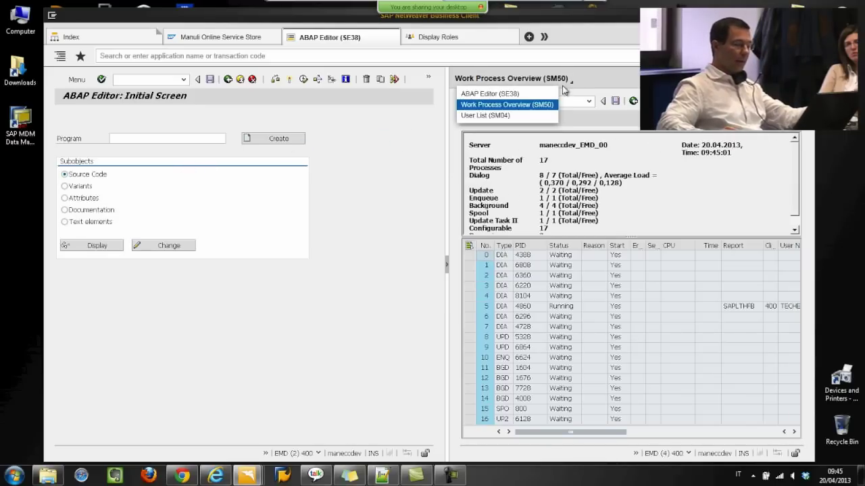
pyautogui.click(546, 118)
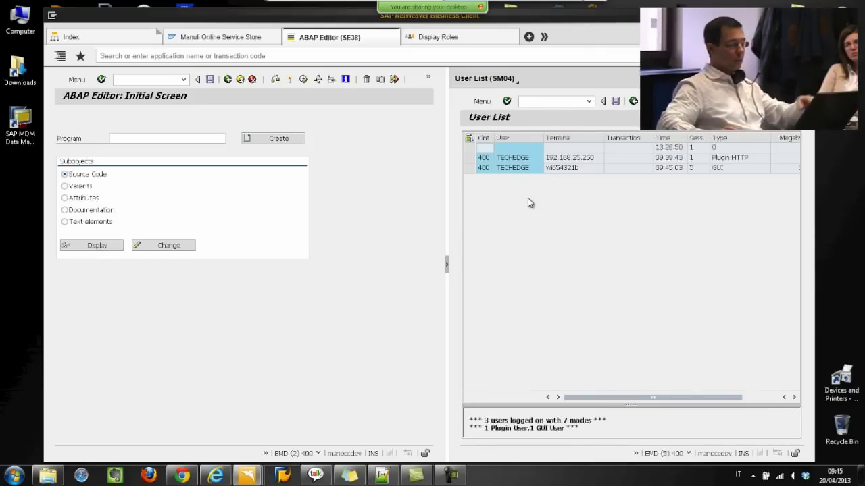
# Locate ZOSS_MOCKUP in the role menu, try launching Manuli Online Service Store (ZOSS_MOCKUP) by searching for /nzoss, and close its tab
pyautogui.click(356, 58)
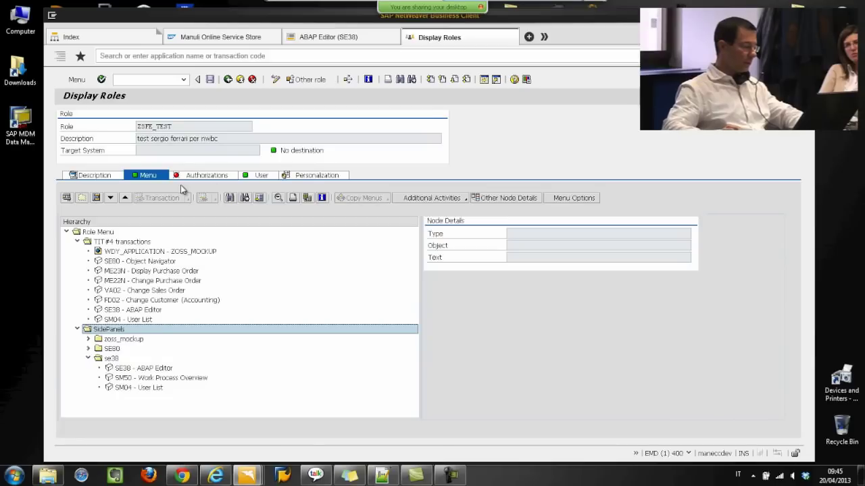
pyautogui.click(119, 251)
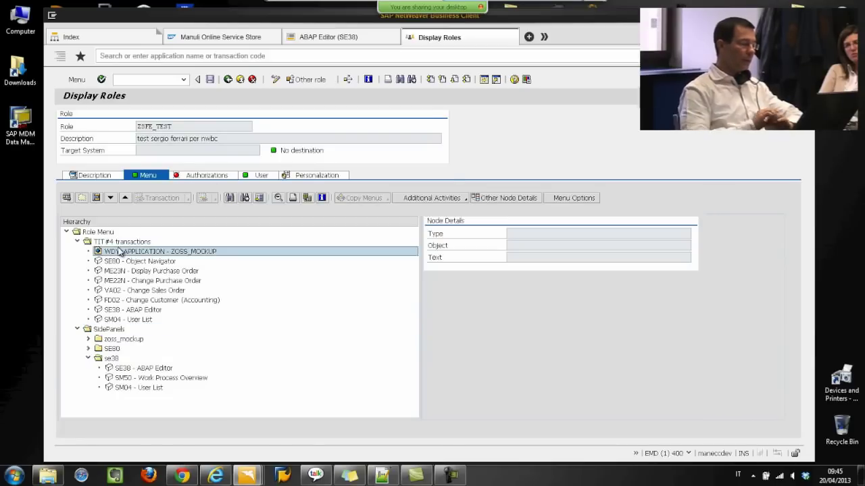
pyautogui.click(310, 38)
pyautogui.click(275, 57)
pyautogui.write('/nz')
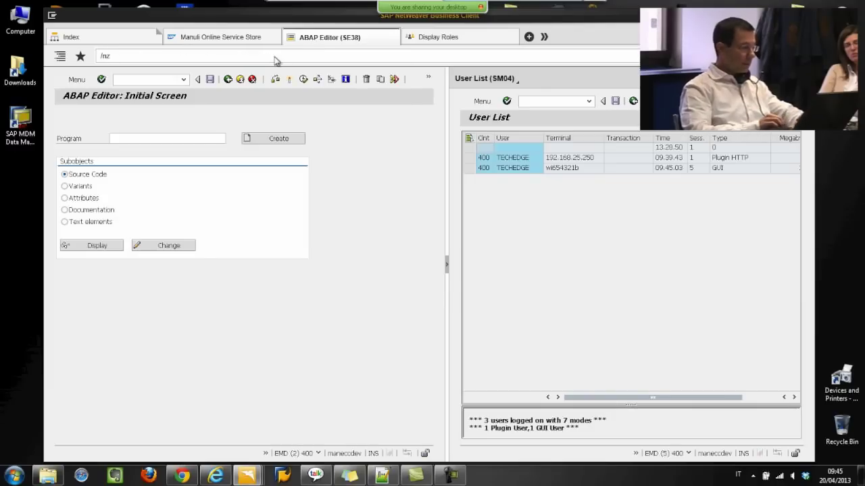
pyautogui.write('oss')
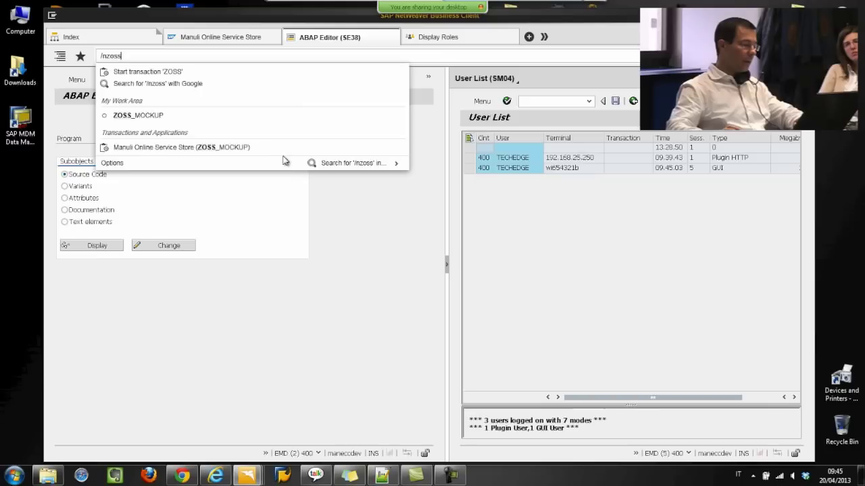
pyautogui.click(252, 148)
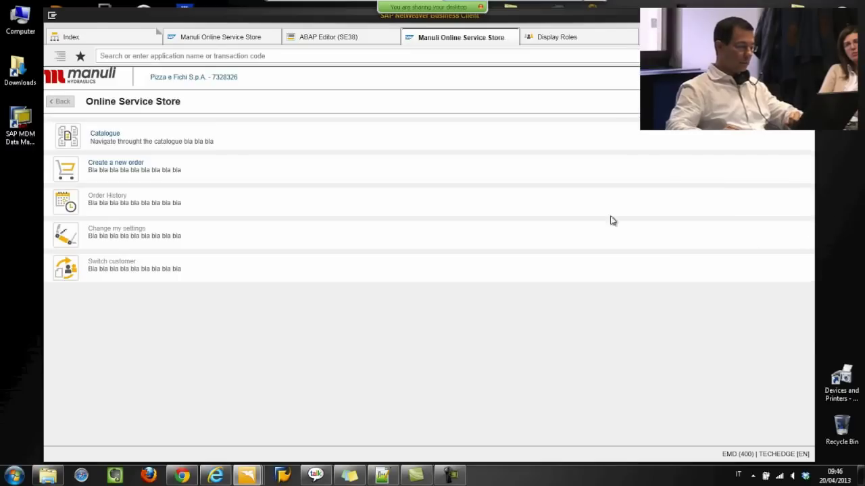
pyautogui.click(515, 34)
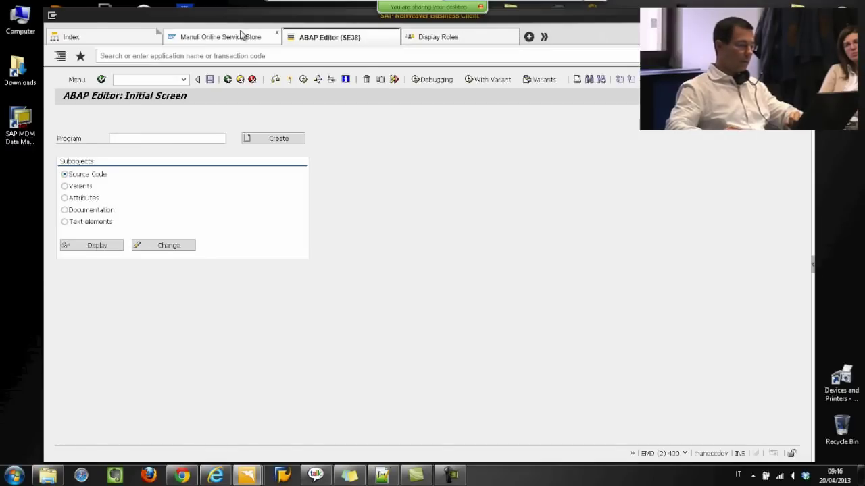
# Close the remaining Manuli Online Service Store tab and start ZOSS_MOCKUP from the TIT#4 transactions on the index page
pyautogui.click(241, 34)
pyautogui.click(84, 38)
pyautogui.click(266, 36)
pyautogui.click(277, 33)
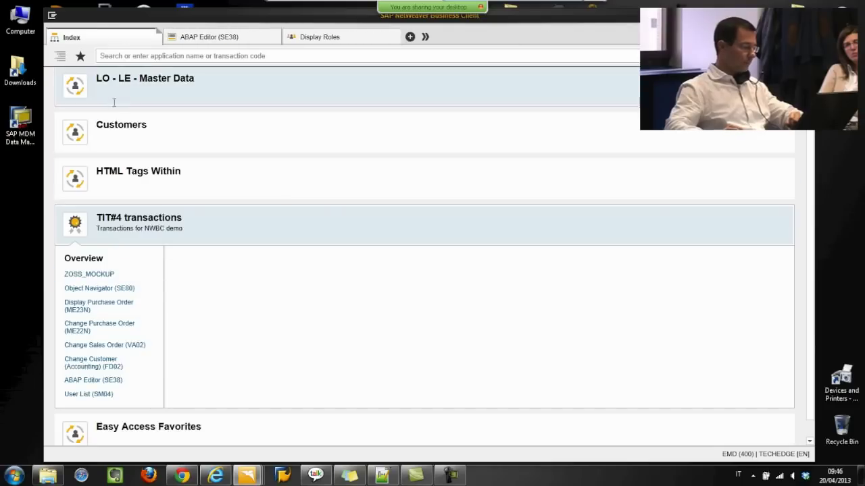
pyautogui.click(95, 277)
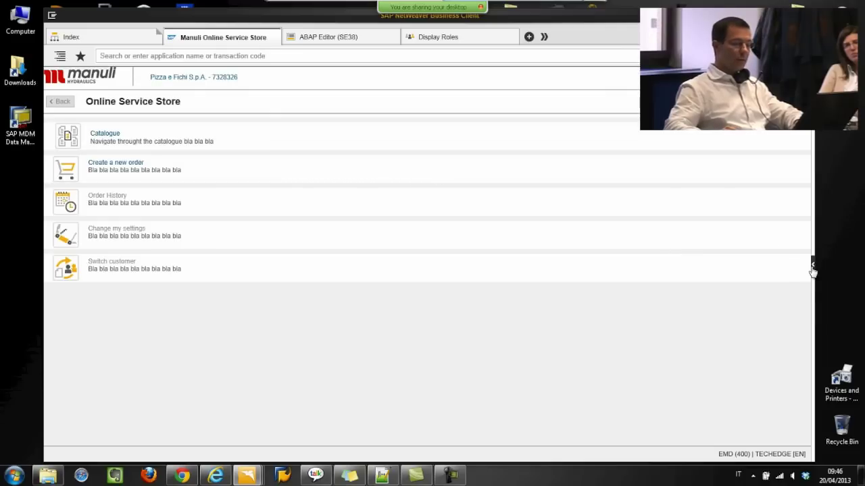
# Expand the Manuli Online Service Store's side panel with Object Navigator (SE80) and widen it slightly
pyautogui.click(812, 266)
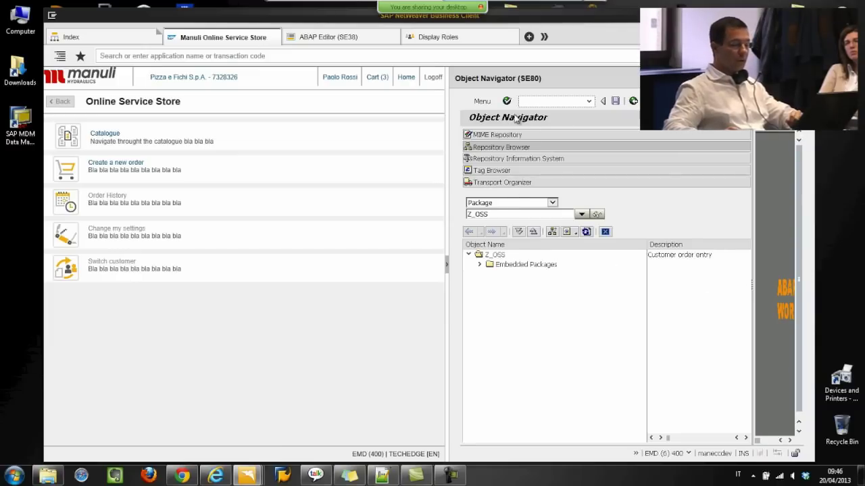
pyautogui.moveTo(449, 244); pyautogui.dragTo(414, 231)
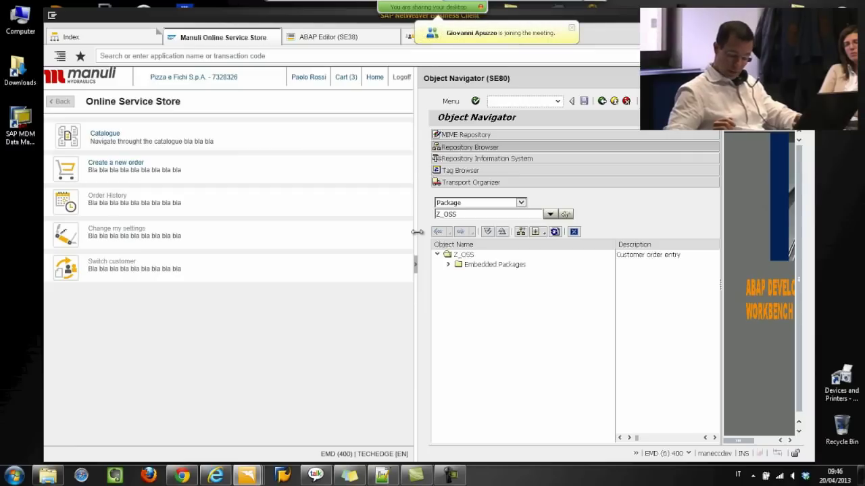
# Compare the ABAP Editor (SE38), the Display Roles menu and the Online Service Store with its side panel
pyautogui.click(327, 40)
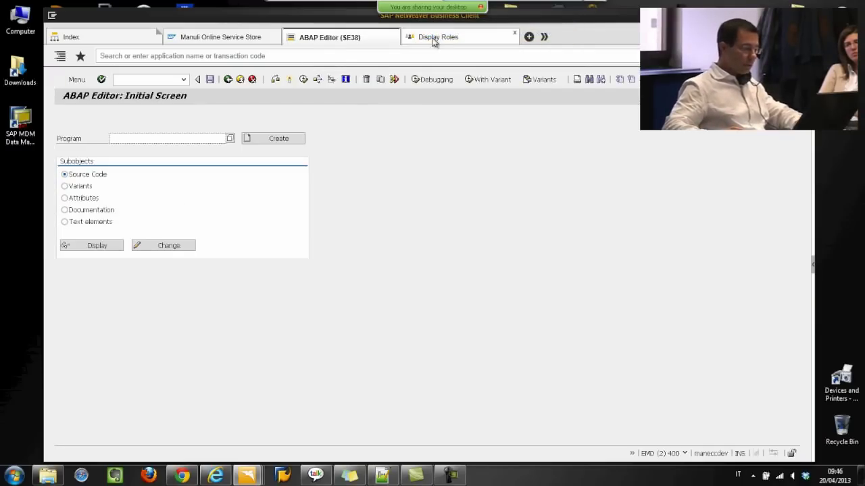
pyautogui.click(436, 38)
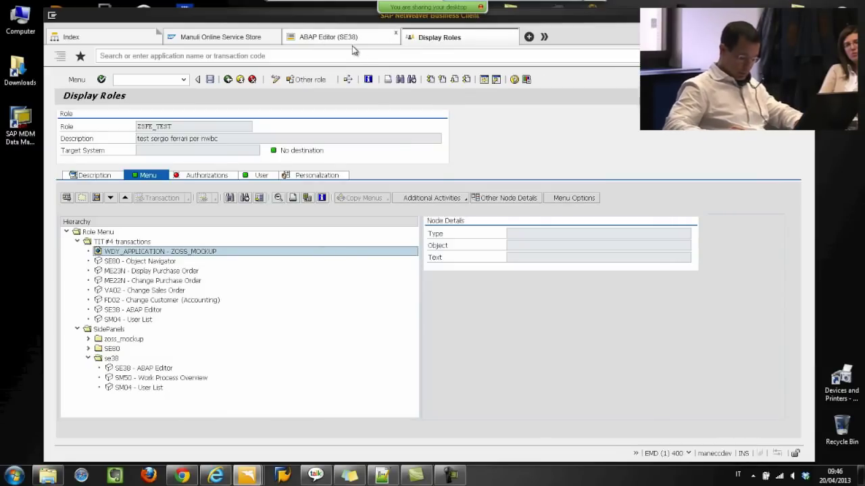
pyautogui.click(307, 39)
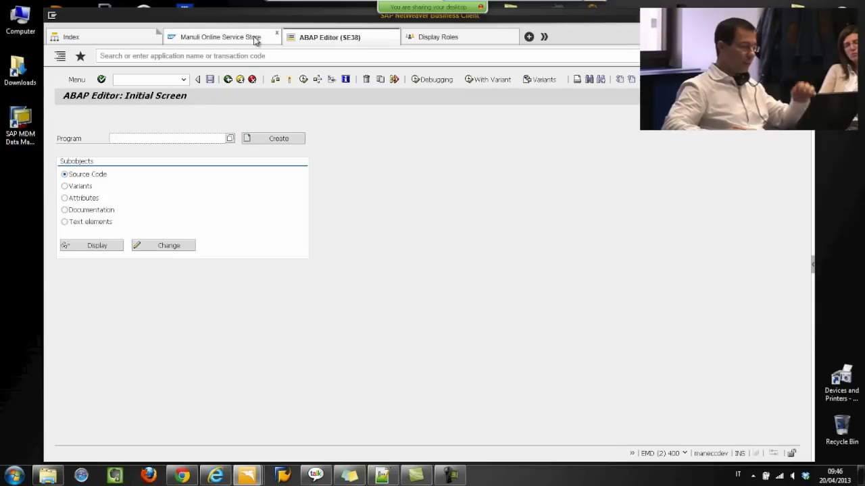
pyautogui.click(256, 39)
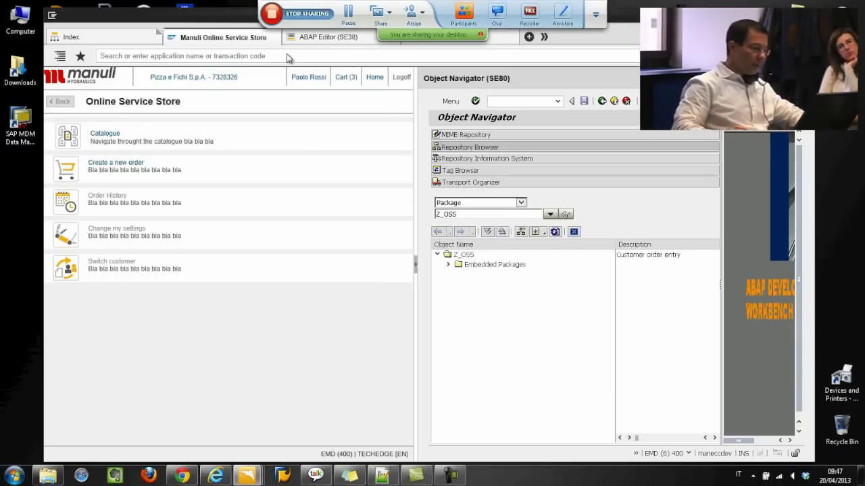
pyautogui.click(309, 39)
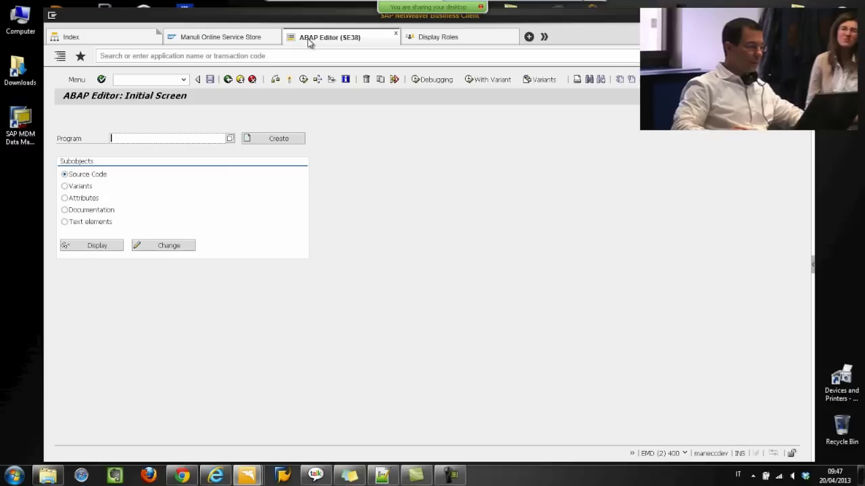
pyautogui.click(287, 56)
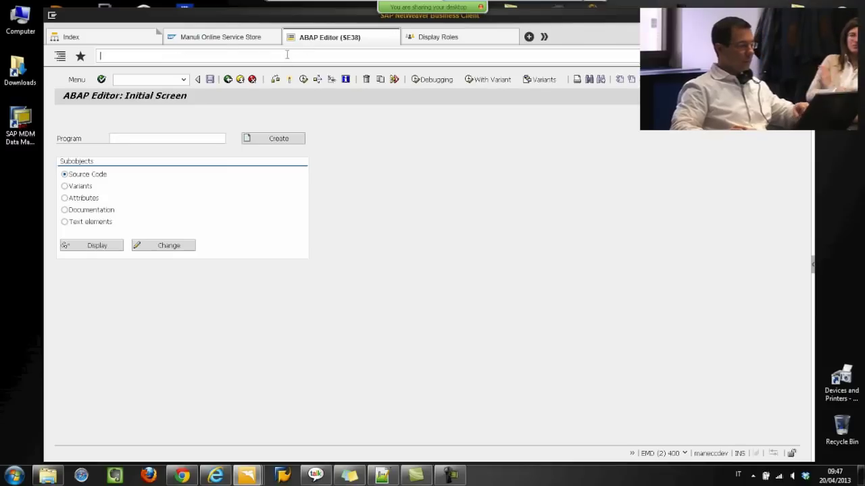
# Close the Display Roles and ABAP Editor (SE38) applications
pyautogui.click(478, 39)
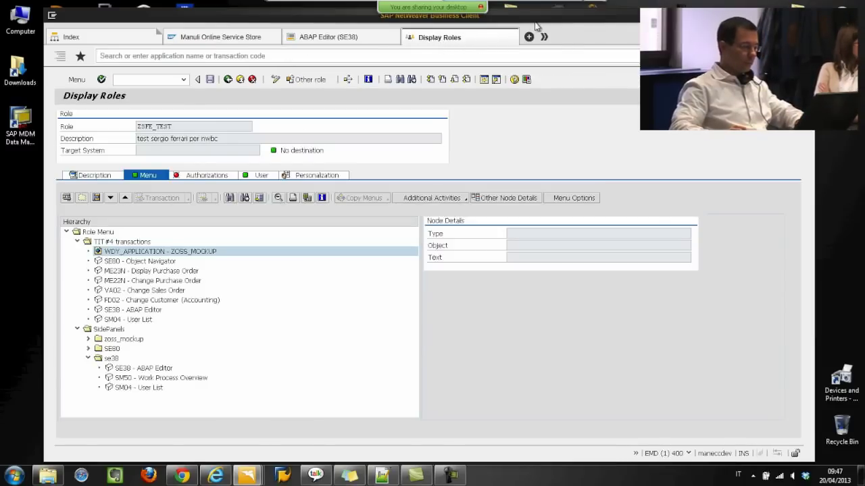
pyautogui.click(511, 35)
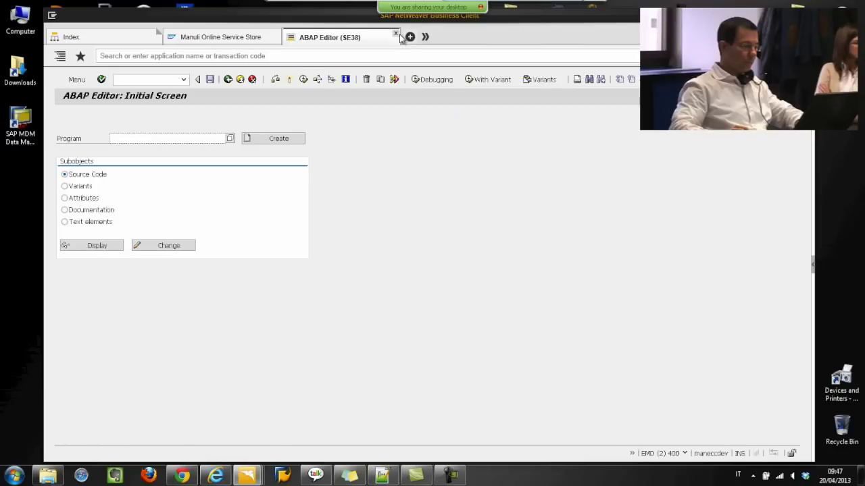
pyautogui.click(395, 37)
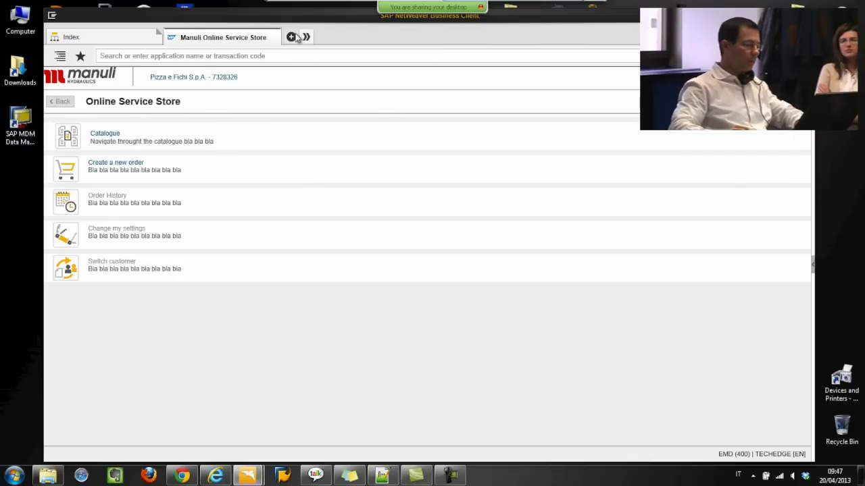
# Review the Frequently Used and Work Centers sections on a new tab and open the Customers work center
pyautogui.click(290, 37)
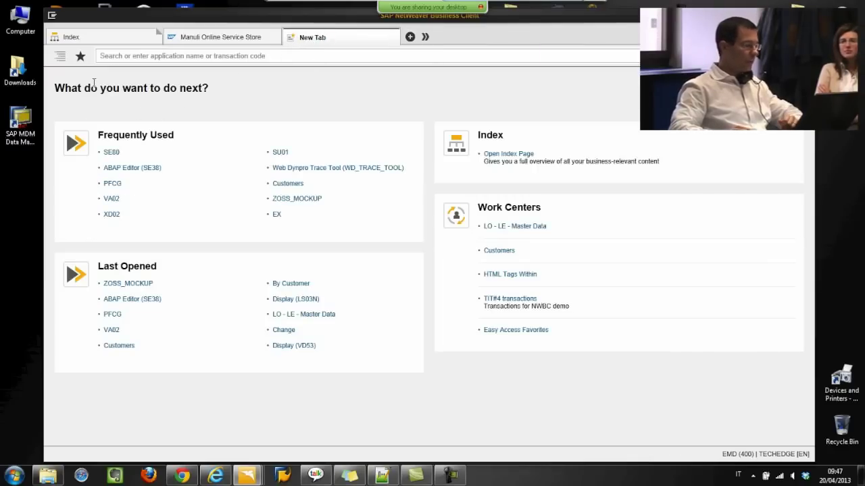
pyautogui.tripleClick(146, 131)
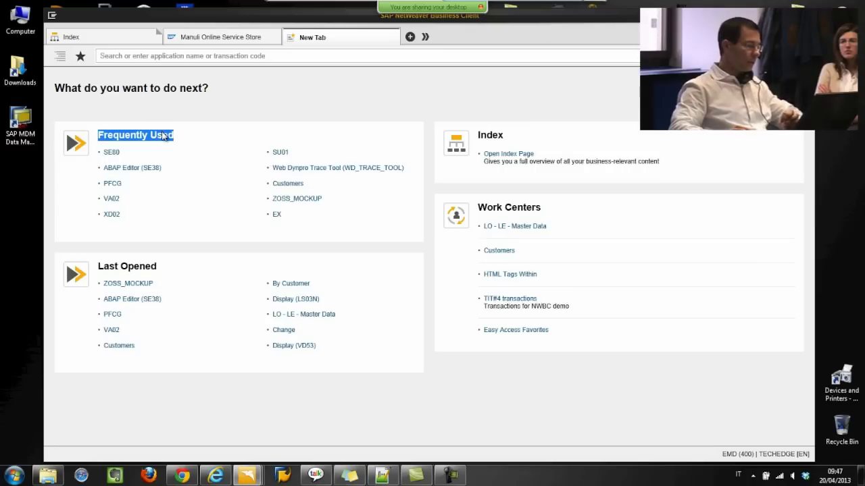
pyautogui.click(199, 108)
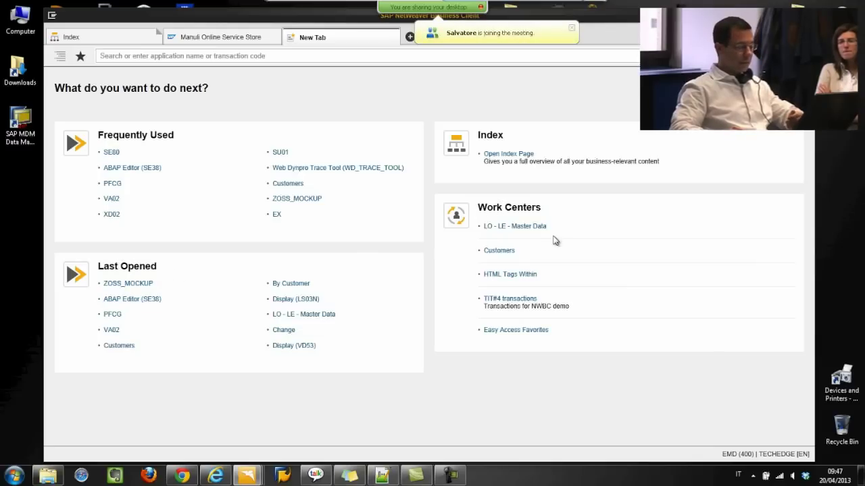
pyautogui.click(500, 250)
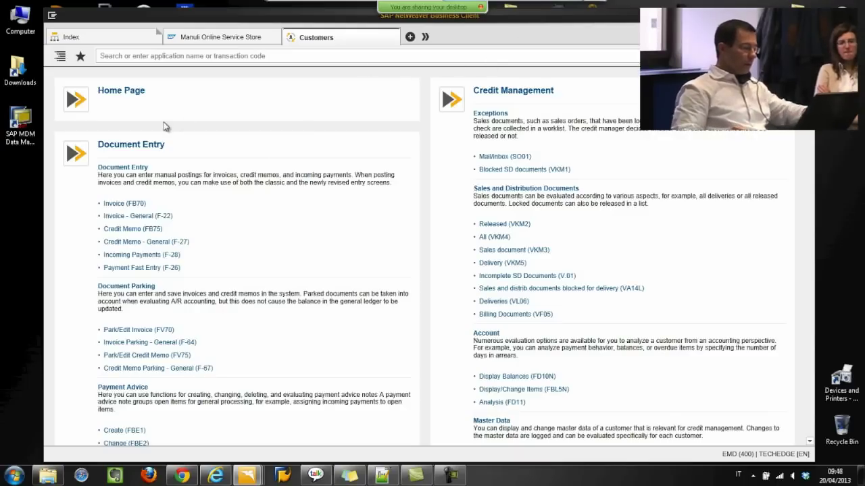
# Start transaction VA02 with /nva02 and open the sales order by its order number, accepting the subsequent-documents notice
pyautogui.click(186, 60)
pyautogui.write('/nva02')
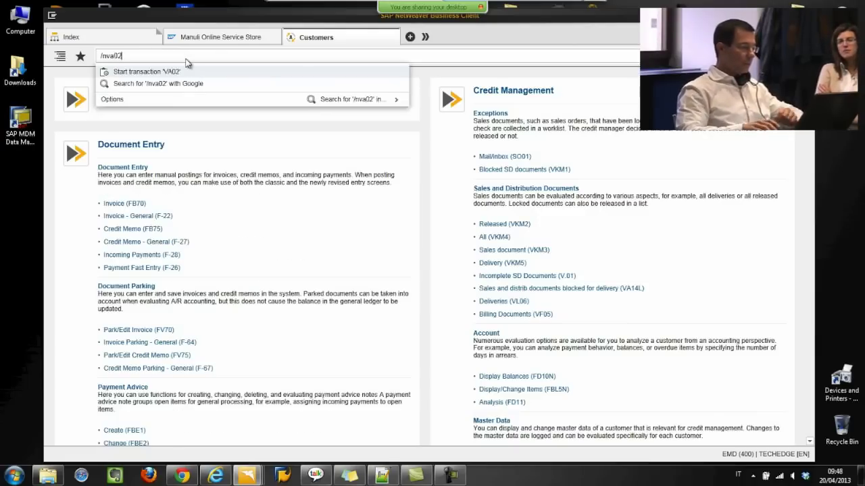
pyautogui.press('Return')
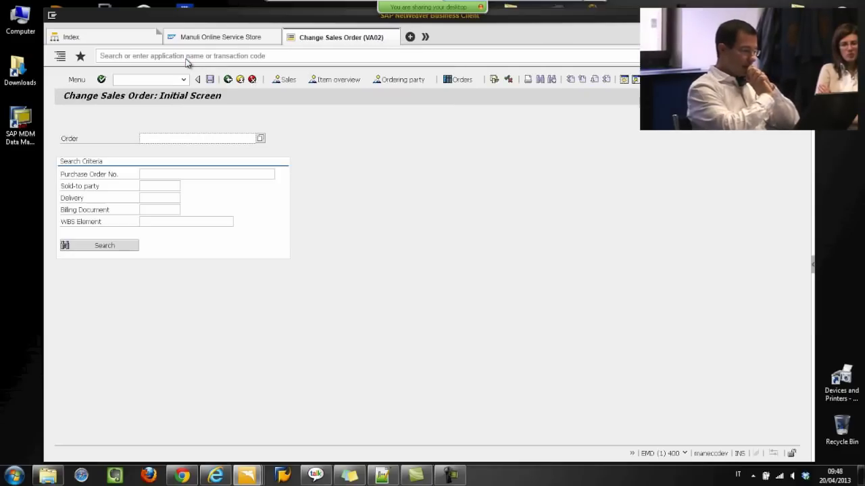
pyautogui.write('23100')
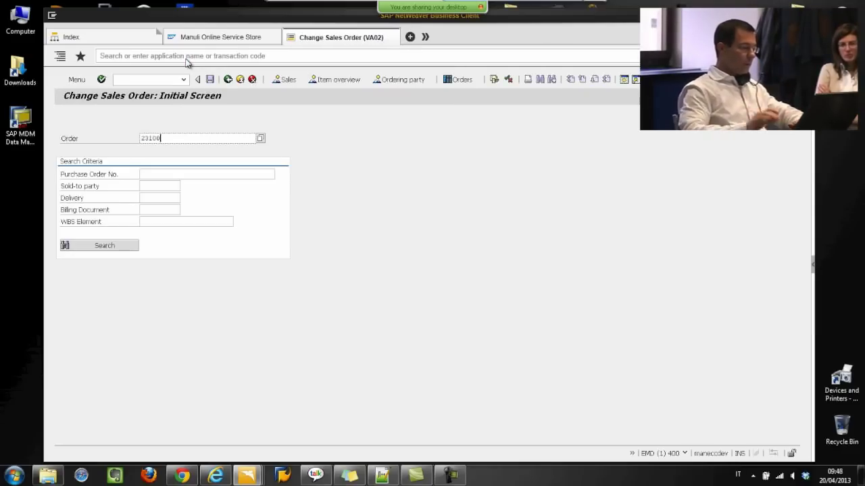
pyautogui.press('Return')
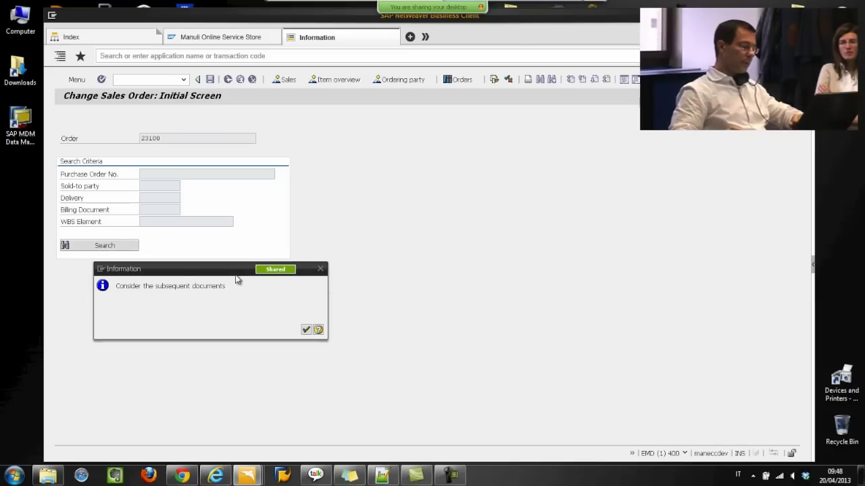
pyautogui.press('Return')
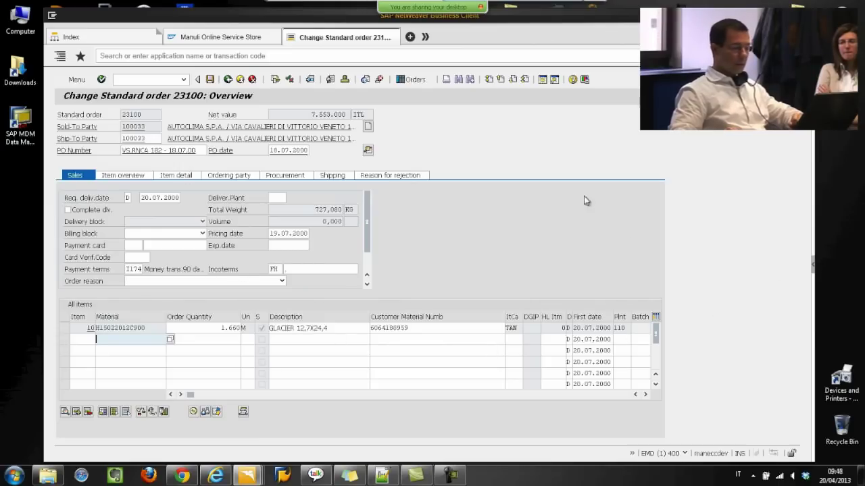
# Expand the sales order's side panel, review its Notes / Attachments page, and switch it to Collaboration
pyautogui.click(814, 265)
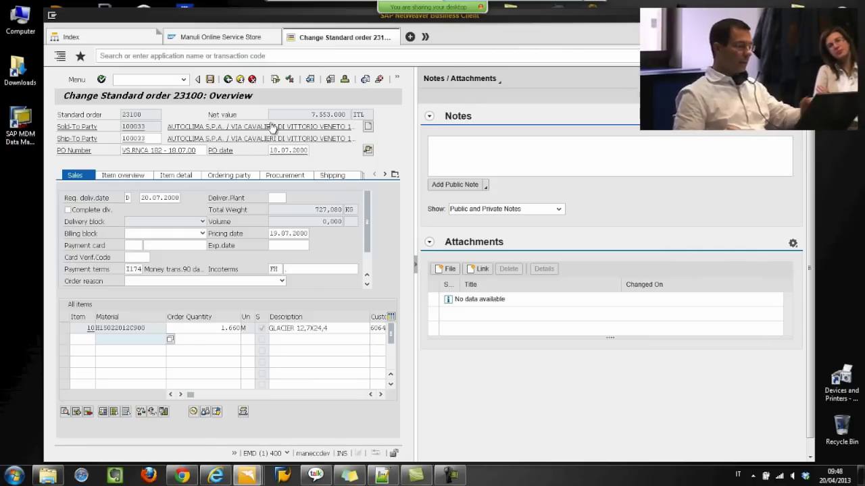
pyautogui.click(546, 160)
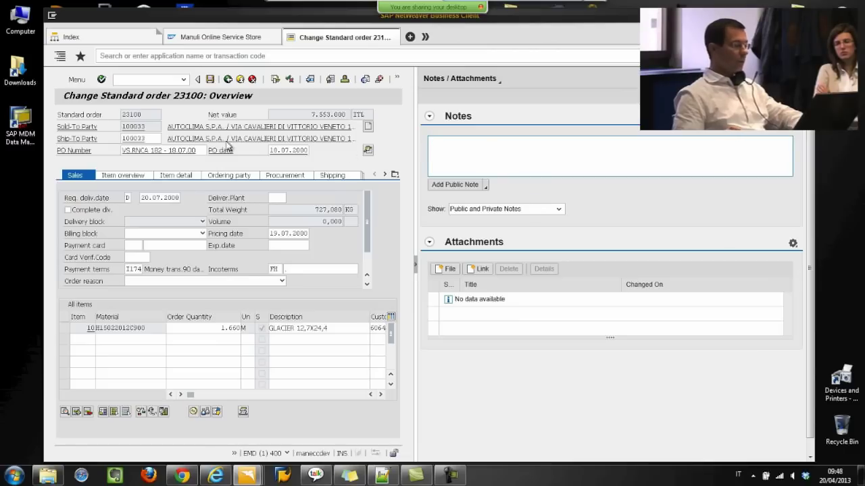
pyautogui.click(499, 80)
pyautogui.click(480, 106)
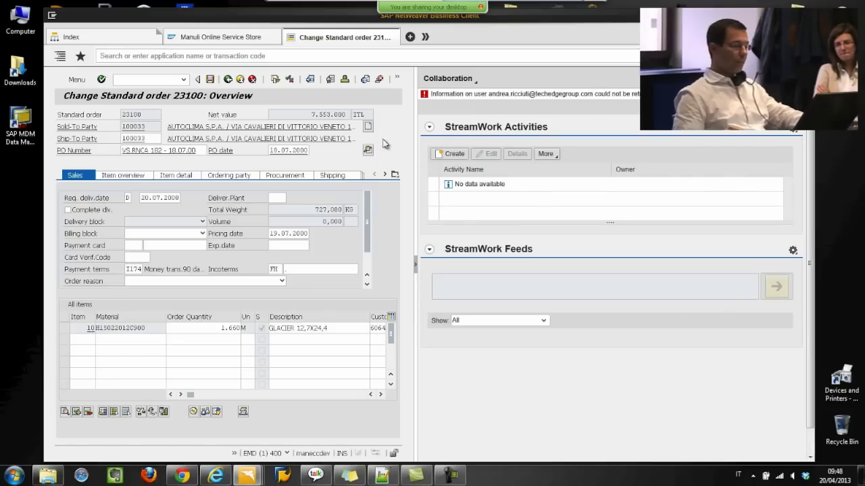
# Show Customer Credit Data in the side panel and narrow the panel to give the order more room
pyautogui.click(473, 78)
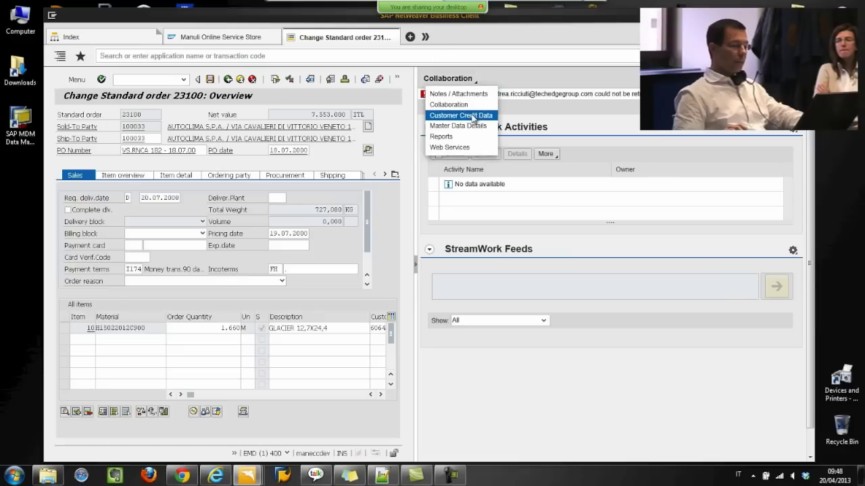
pyautogui.click(473, 116)
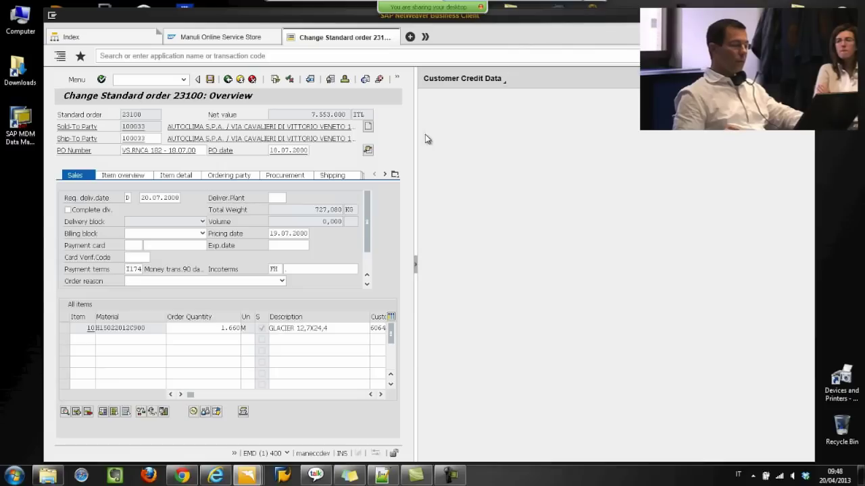
pyautogui.moveTo(418, 132); pyautogui.dragTo(508, 137)
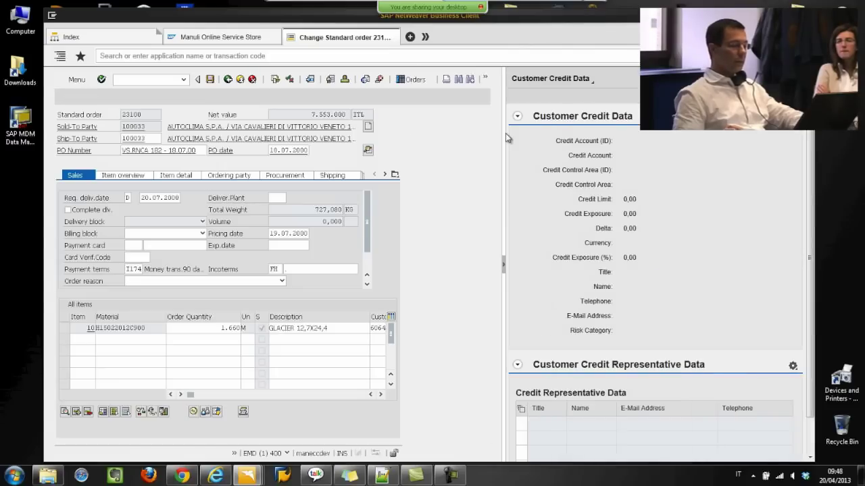
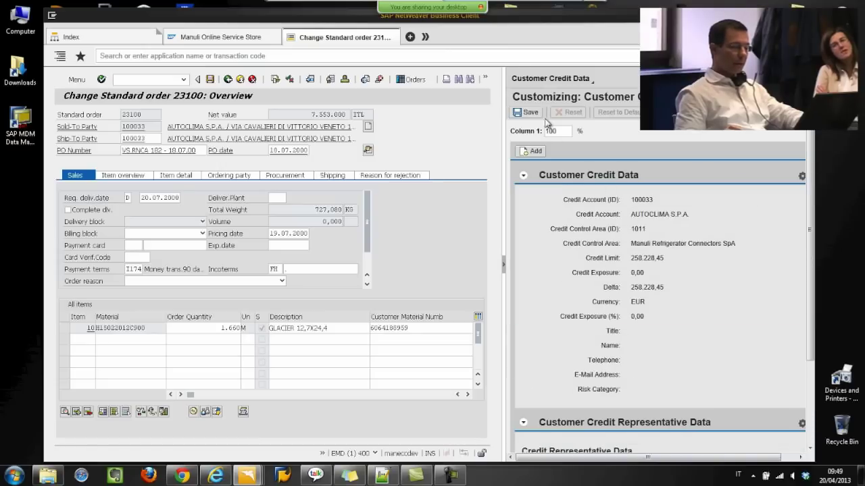
# Browse the Master Data Details entries of the CHIP Catalog for the Customer Credit Data page, adding nothing
pyautogui.click(534, 151)
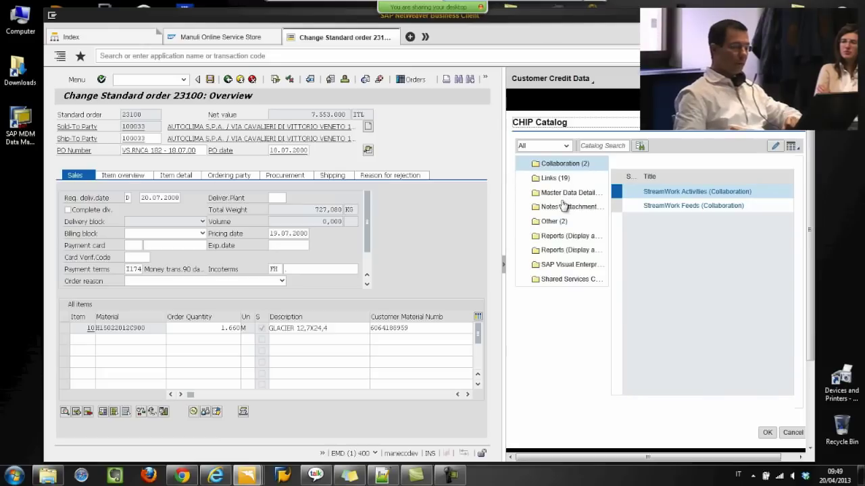
pyautogui.click(545, 196)
pyautogui.moveTo(800, 191); pyautogui.dragTo(787, 344)
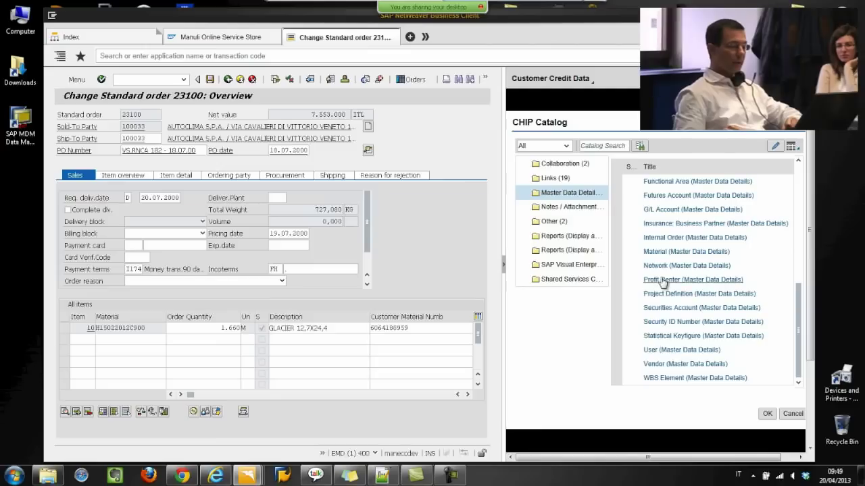
pyautogui.click(796, 413)
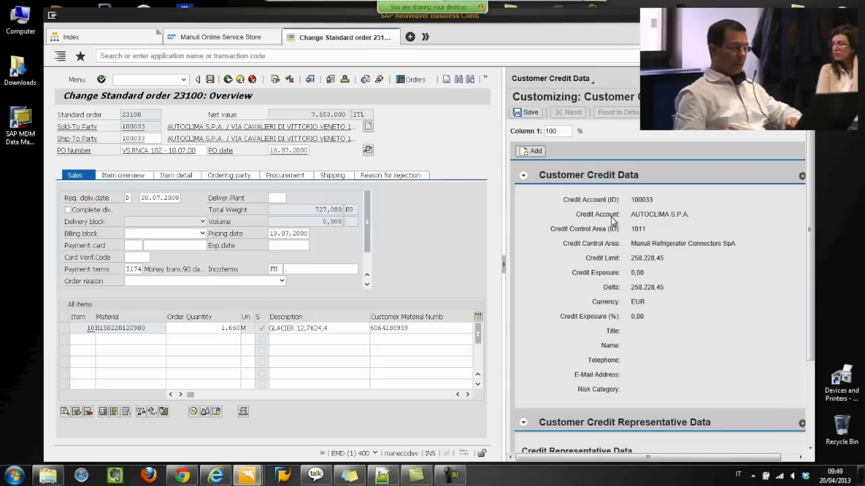
# Move Customer Credit Representative Data above Customer Credit Data in the page layout and decline resetting the changes
pyautogui.scroll(-3, 581, 185)
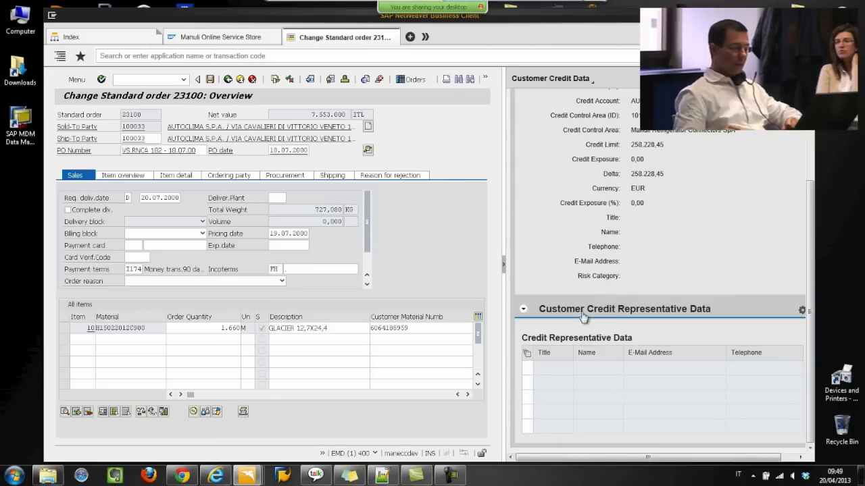
pyautogui.moveTo(583, 318); pyautogui.dragTo(573, 177)
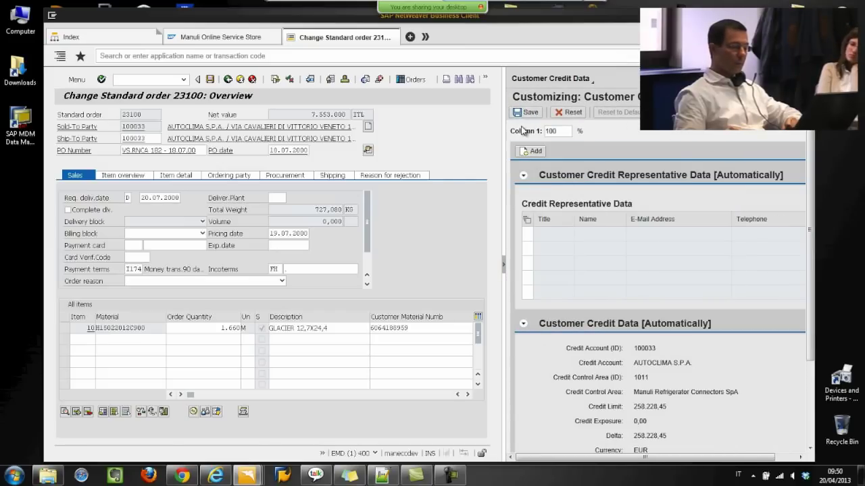
pyautogui.click(568, 112)
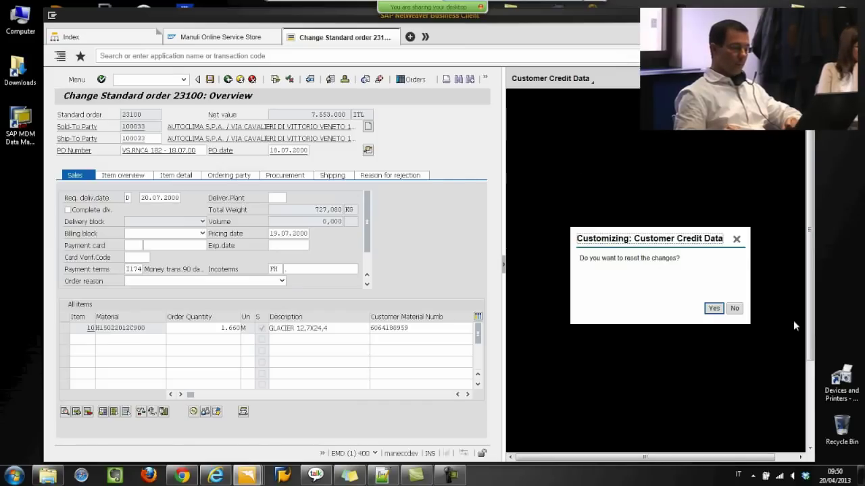
pyautogui.click(734, 308)
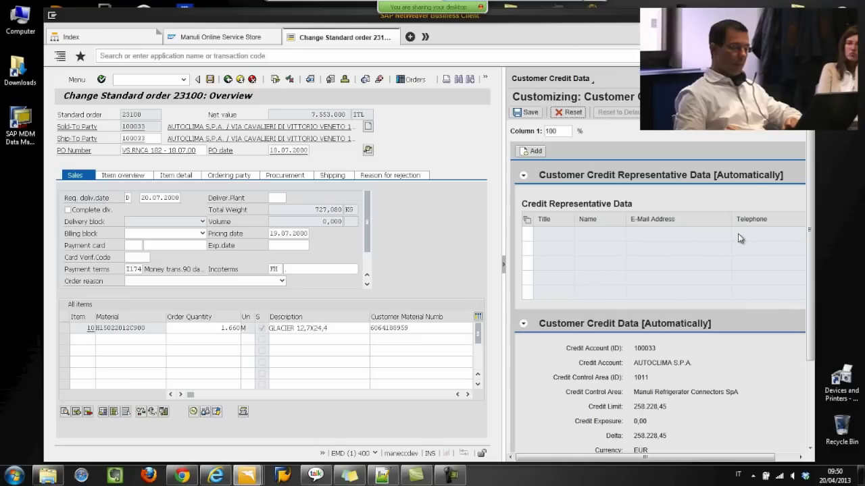
# From the side panel's Reports page, view the first Customer Open Line Items document, close it, and return to the sales order's side panel
pyautogui.click(586, 81)
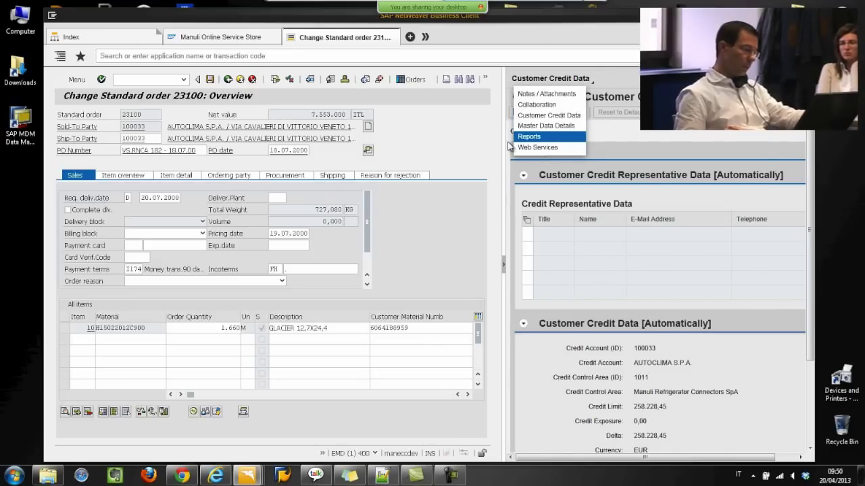
pyautogui.click(534, 136)
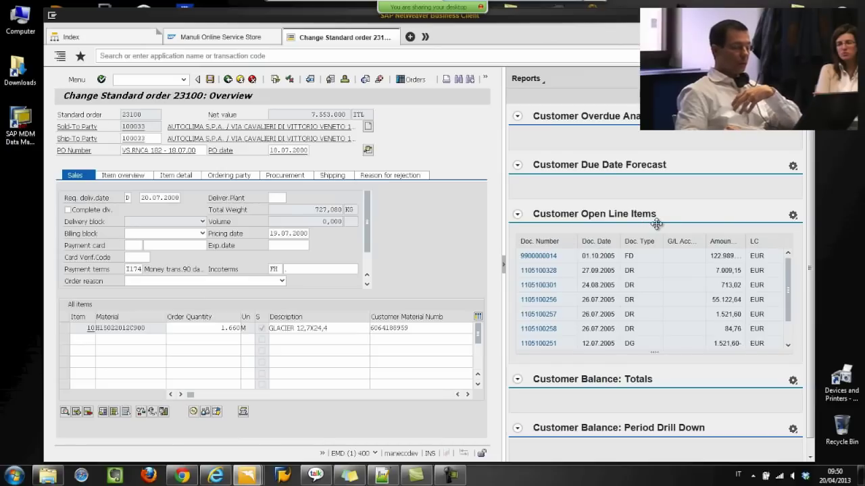
pyautogui.click(539, 256)
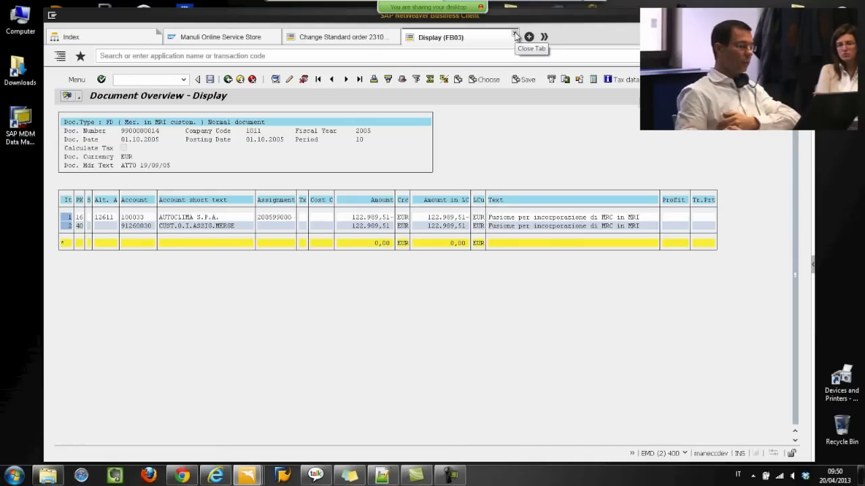
pyautogui.click(515, 36)
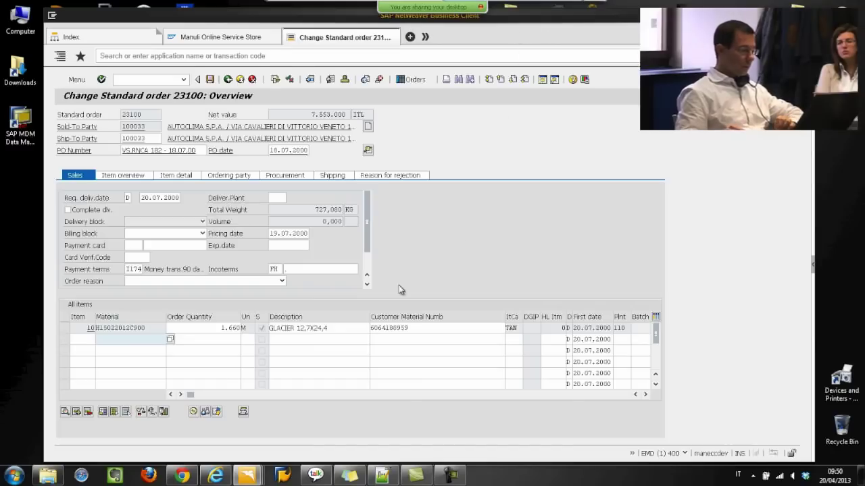
pyautogui.click(811, 267)
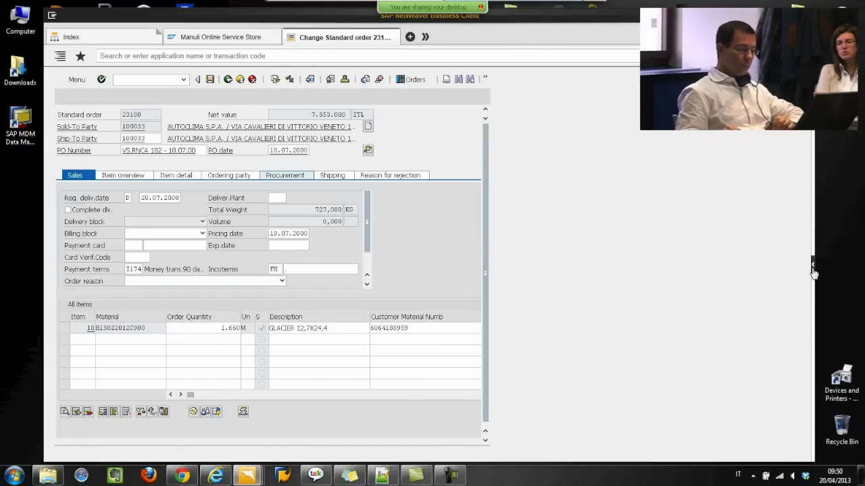
# Run transaction /nxd02 for the proposed customer and show its Control Data with the side panel expanded
pyautogui.click(230, 58)
pyautogui.write('/nxd')
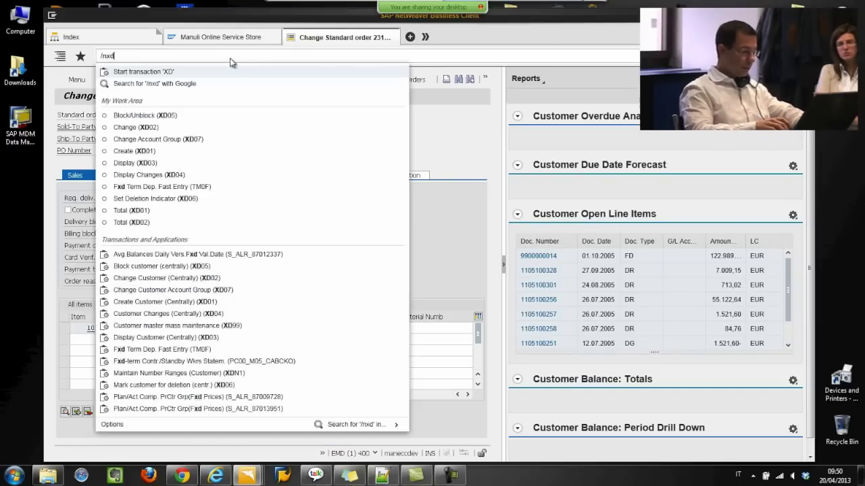
pyautogui.write('02')
pyautogui.press('Return')
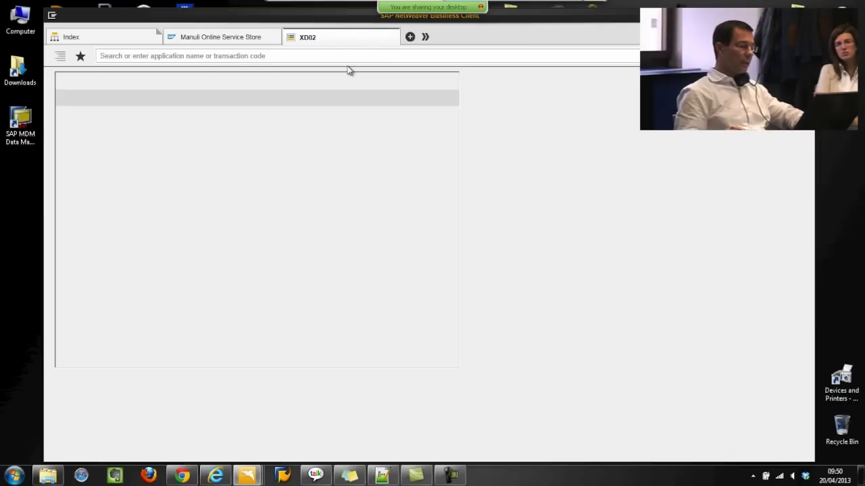
pyautogui.press('Return')
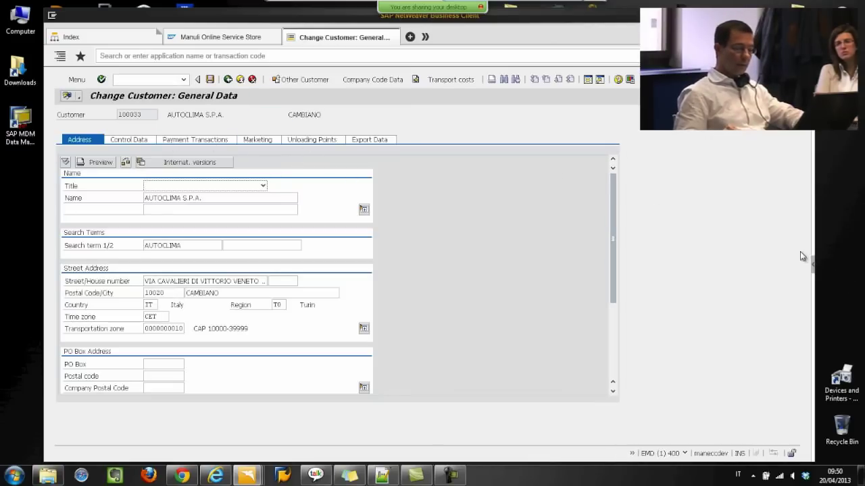
pyautogui.click(134, 140)
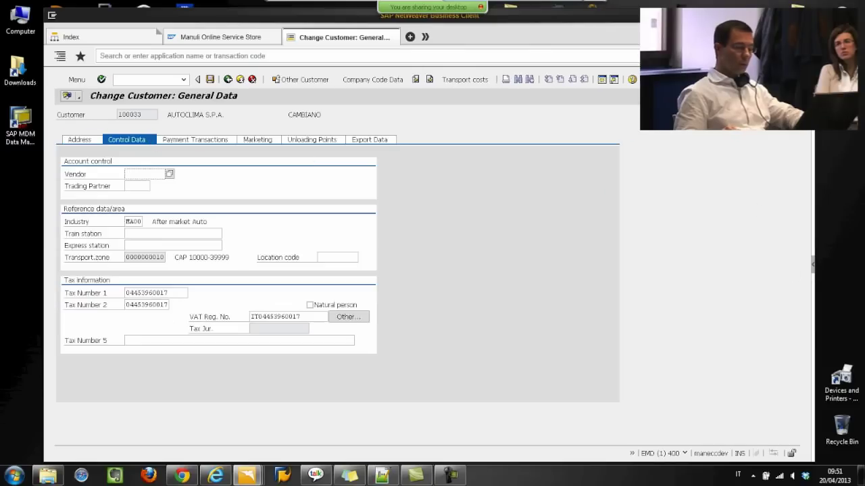
pyautogui.click(812, 269)
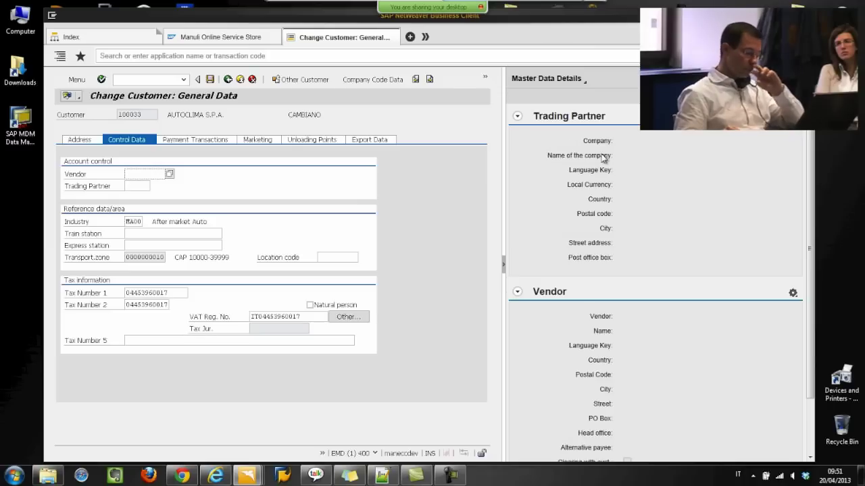
# Switch to the first customer in the entry history without a company code, and review its Trading Partner and Vendor details in the side panel
pyautogui.click(299, 80)
pyautogui.press('Down')
pyautogui.press('Down')
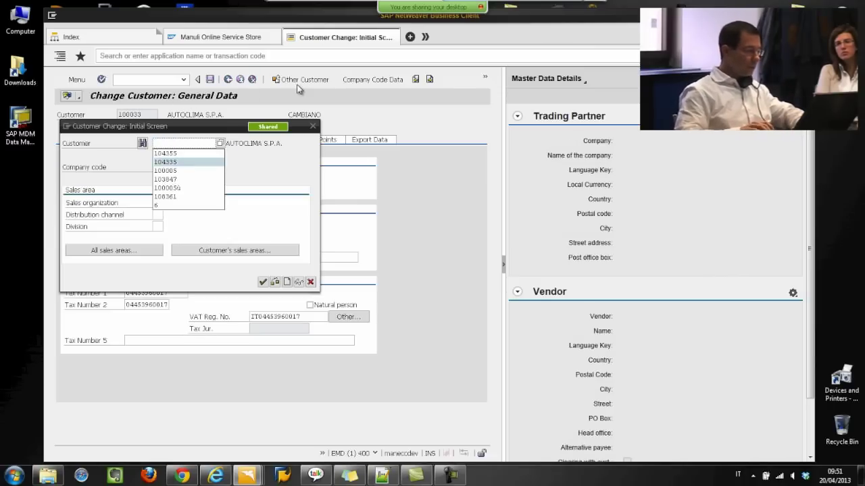
pyautogui.press('Up')
pyautogui.press('Return')
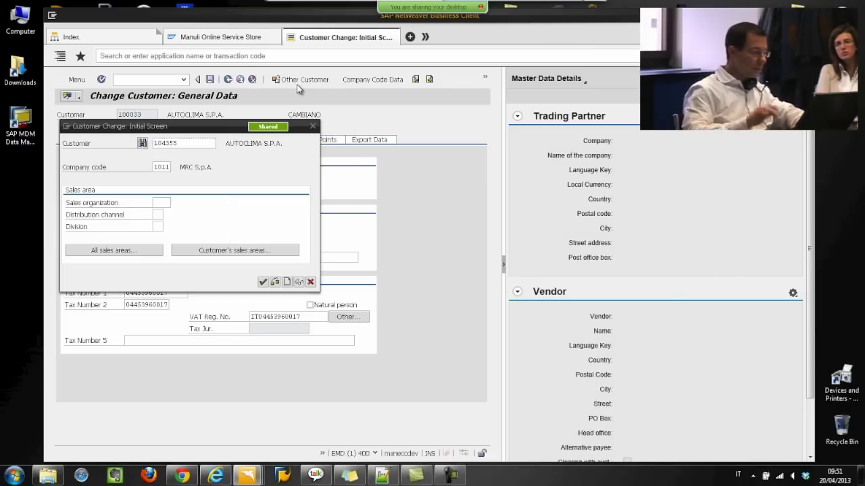
pyautogui.press('Return')
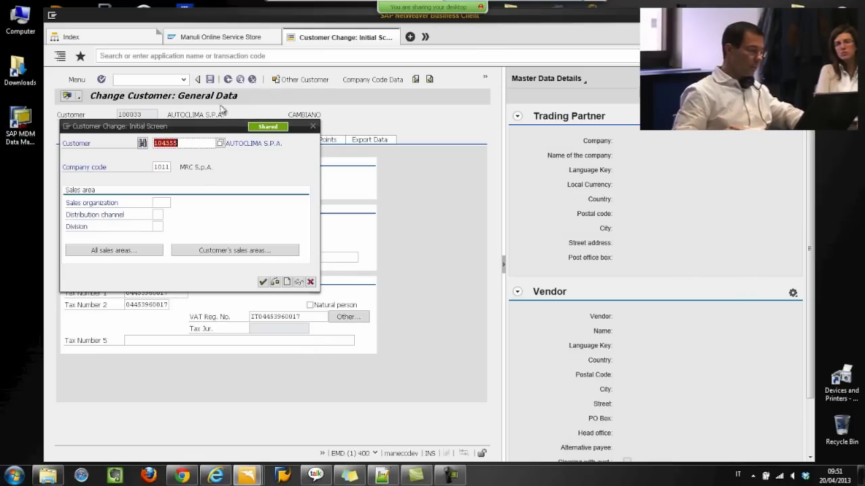
pyautogui.click(162, 167)
pyautogui.press('Return')
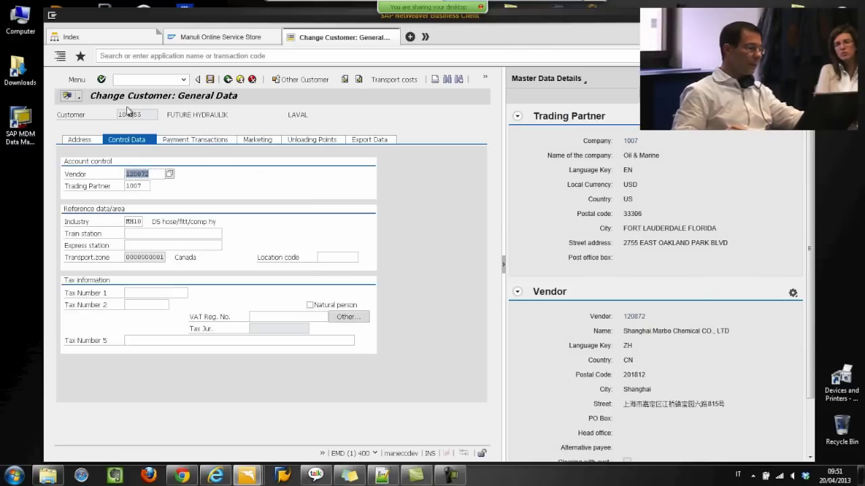
pyautogui.moveTo(126, 114); pyautogui.dragTo(135, 114)
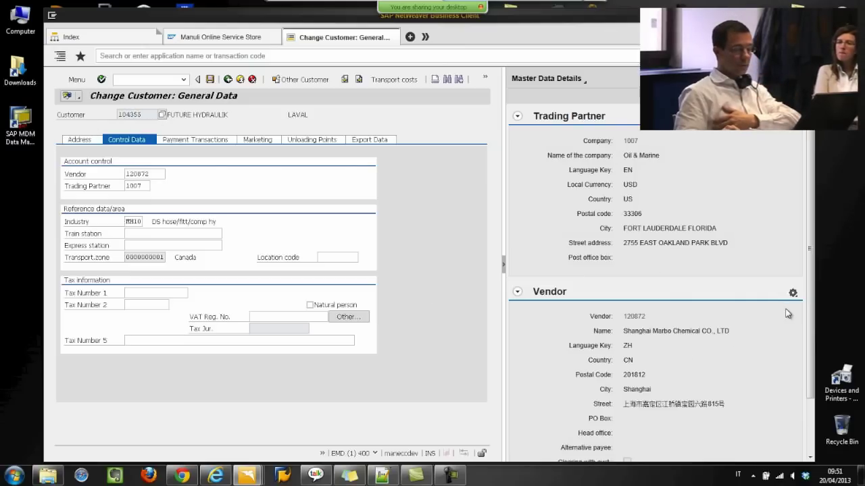
pyautogui.scroll(-2, 808, 302)
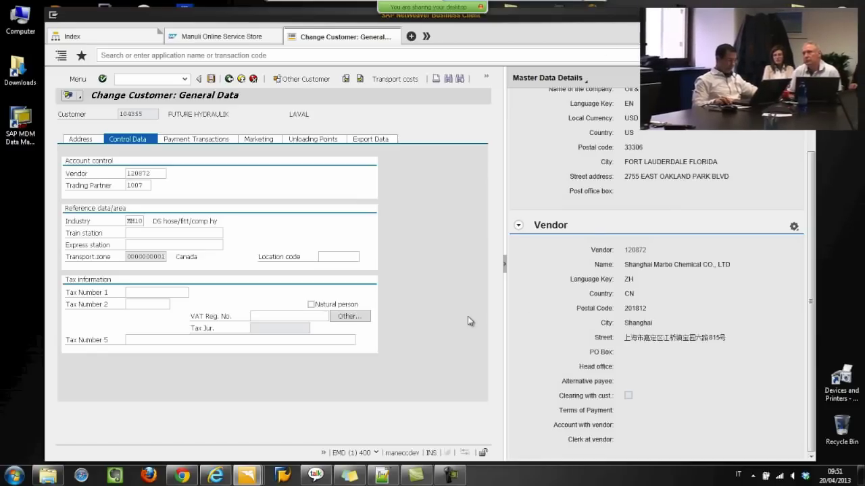
# Switch to Chrome and skim the Athena wiki page "SAP NetWeaver Business Client - all about NWBC"
pyautogui.click(190, 478)
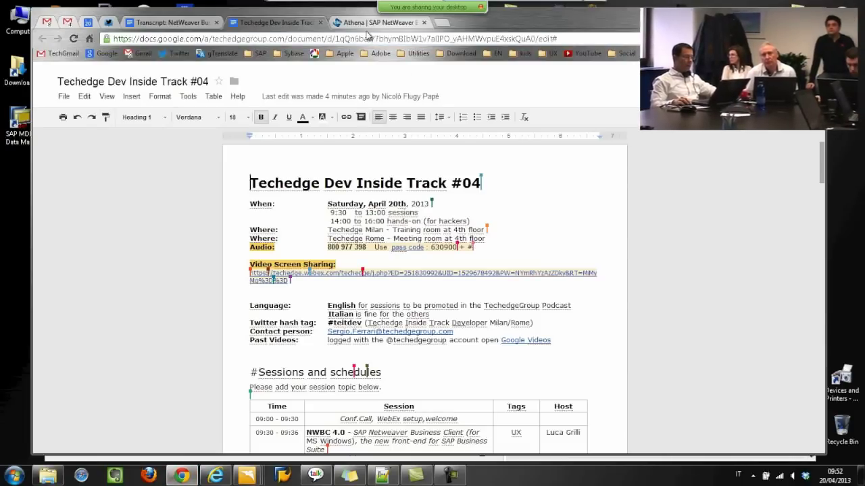
pyautogui.click(371, 22)
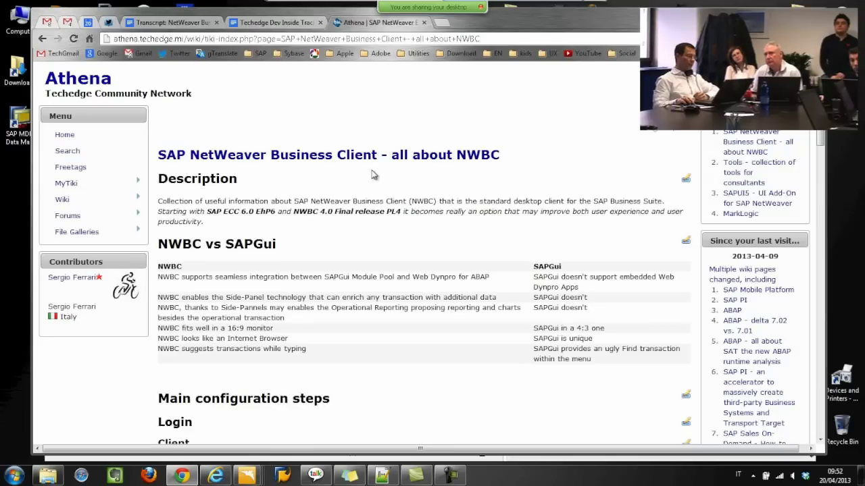
pyautogui.scroll(-6, 397, 233)
pyautogui.scroll(-3, 398, 244)
pyautogui.scroll(10, 397, 245)
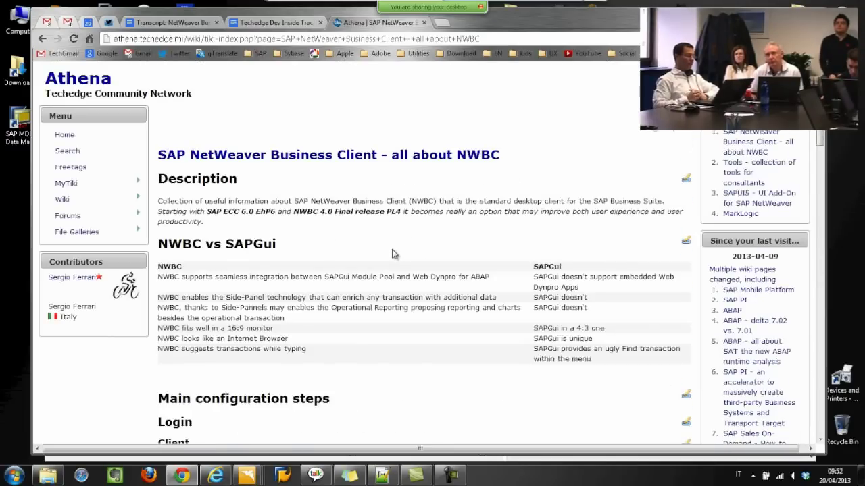